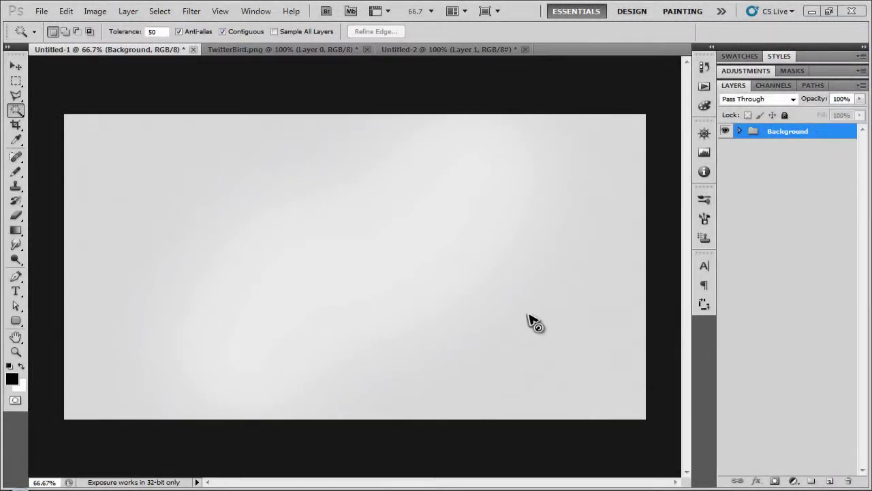
# Step: Close the Untitled-2 3D bird preview without saving, leaving the grey Untitled-1 document showing
pyautogui.click(428, 50)
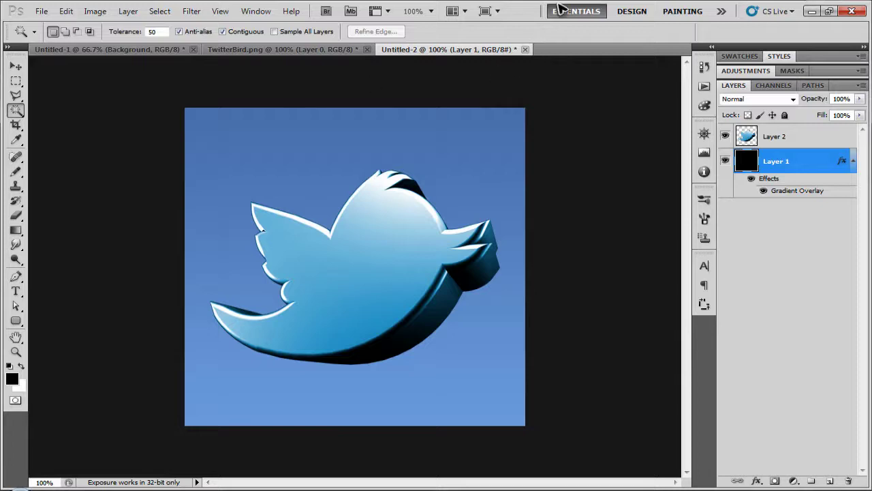
pyautogui.click(527, 51)
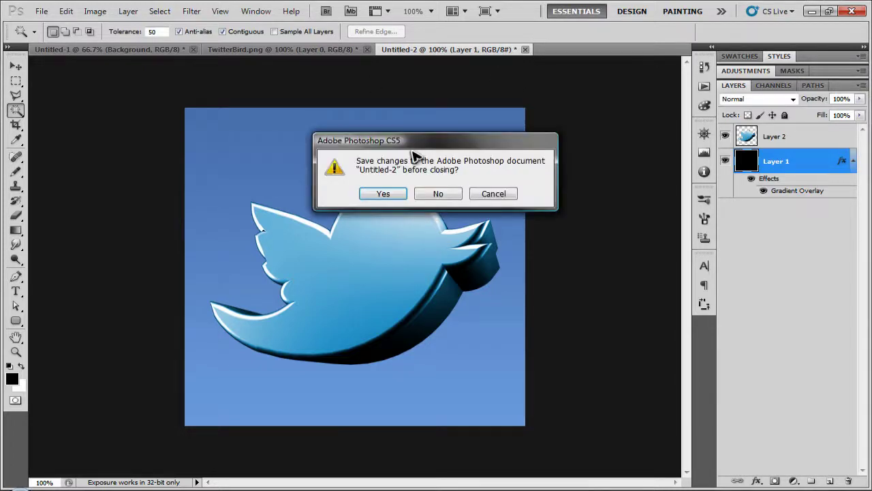
pyautogui.click(488, 193)
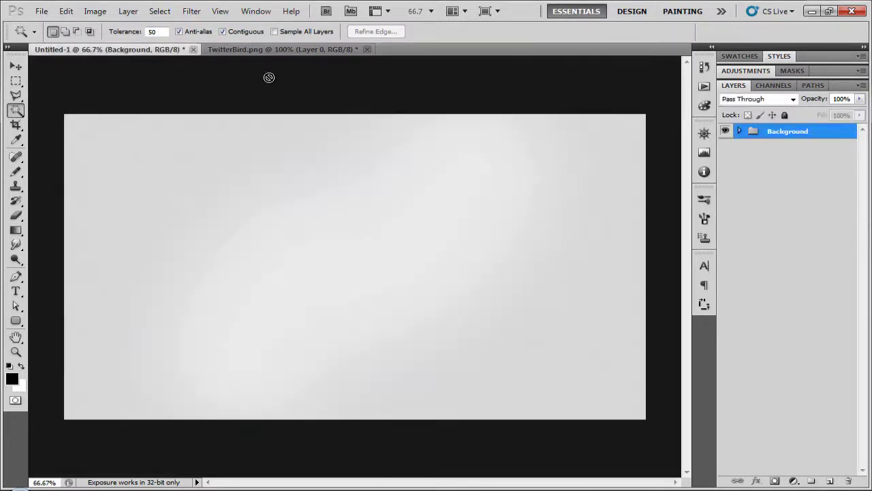
# Step: Bring the black bird from TwitterBird.png into Untitled-1 as Layer 6, viewed at 300%
pyautogui.hotkey('ctrl', 'Tab')
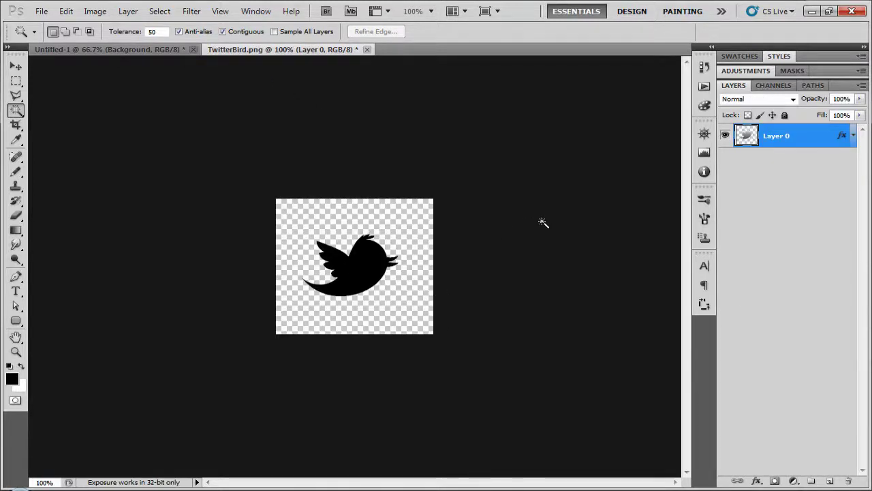
pyautogui.press('v')
pyautogui.moveTo(419, 239); pyautogui.dragTo(210, 138)
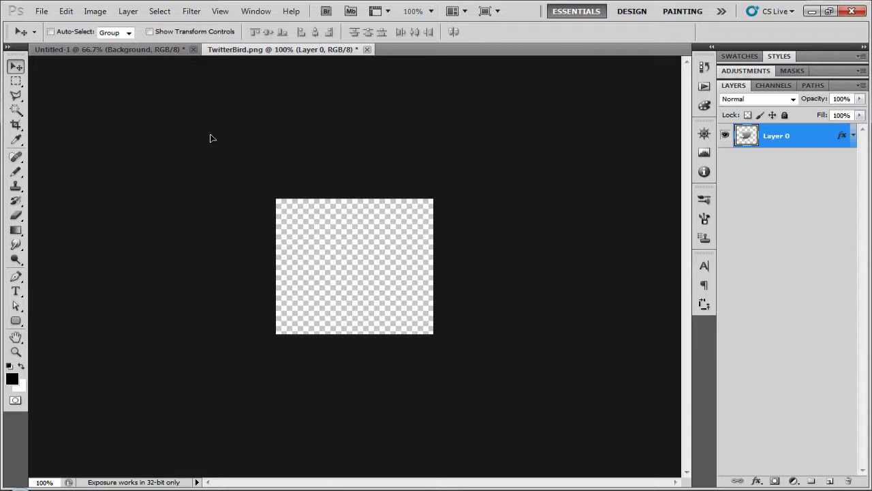
pyautogui.moveTo(135, 49); pyautogui.dragTo(374, 286)
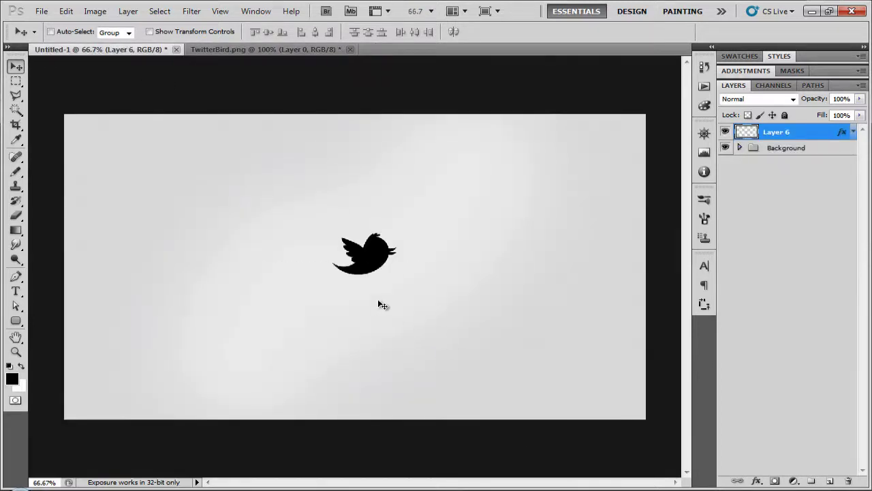
pyautogui.hotkey('ctrl', '+')
pyautogui.hotkey('ctrl', '+')
pyautogui.hotkey('ctrl', '+')
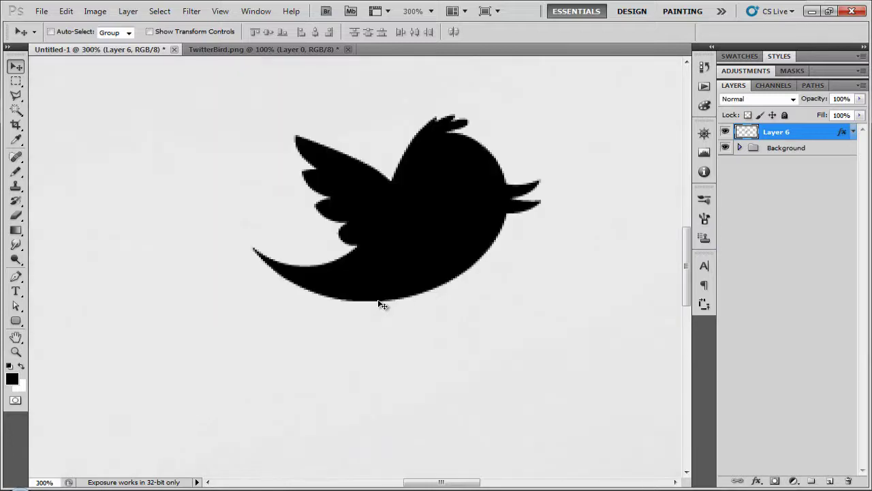
pyautogui.press('h')
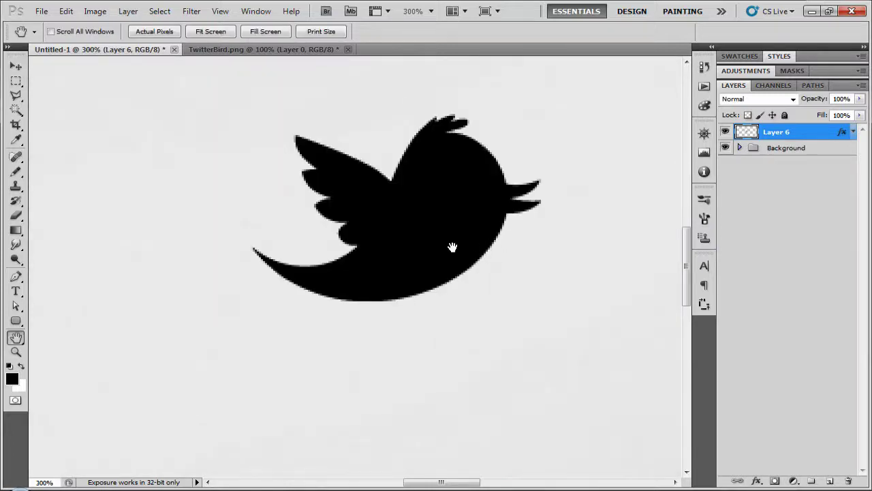
pyautogui.moveTo(453, 247); pyautogui.dragTo(417, 283)
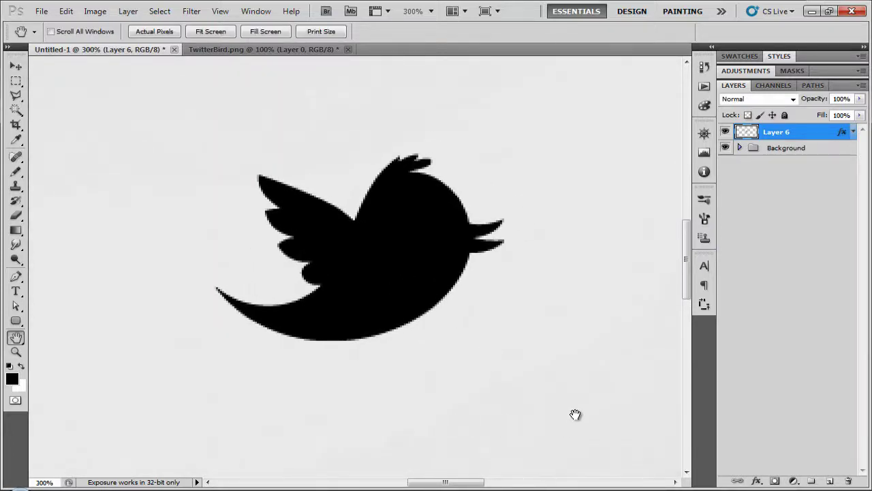
pyautogui.click(393, 488)
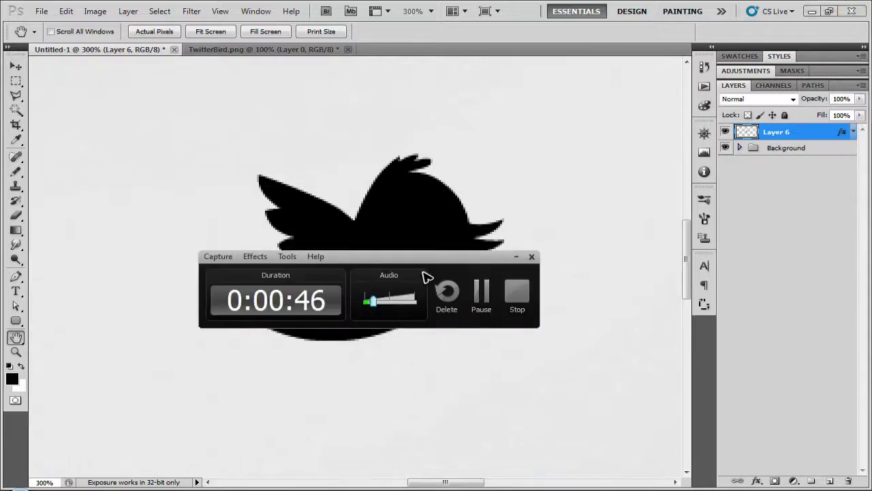
# Step: Magic Wand-select the black bird and convert it to a work path at 2.0 pixels tolerance
pyautogui.click(516, 256)
pyautogui.press('w')
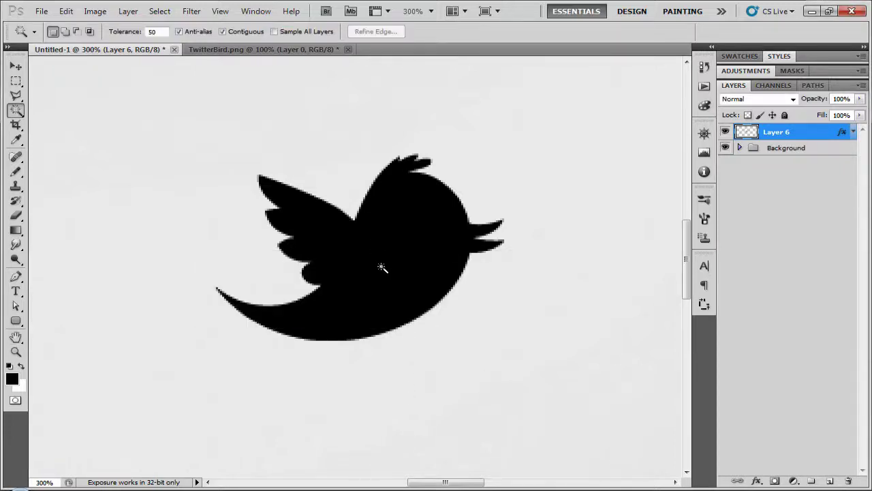
pyautogui.click(409, 293)
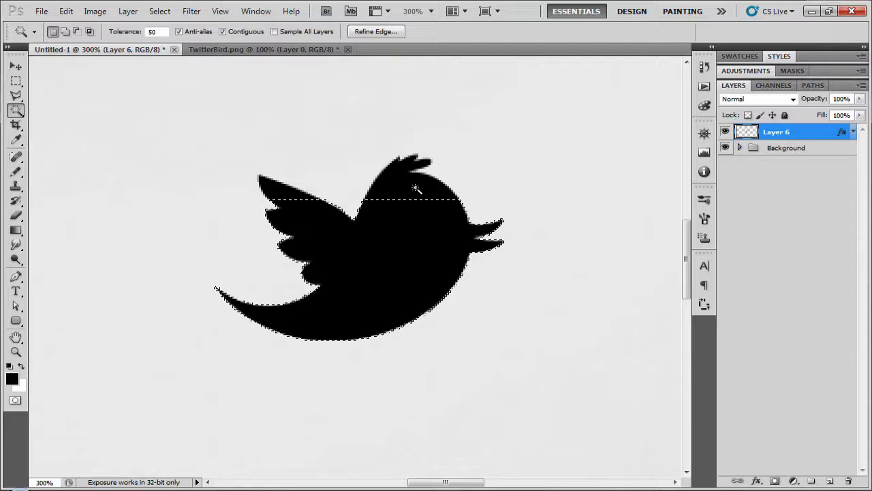
pyautogui.rightClick(410, 226)
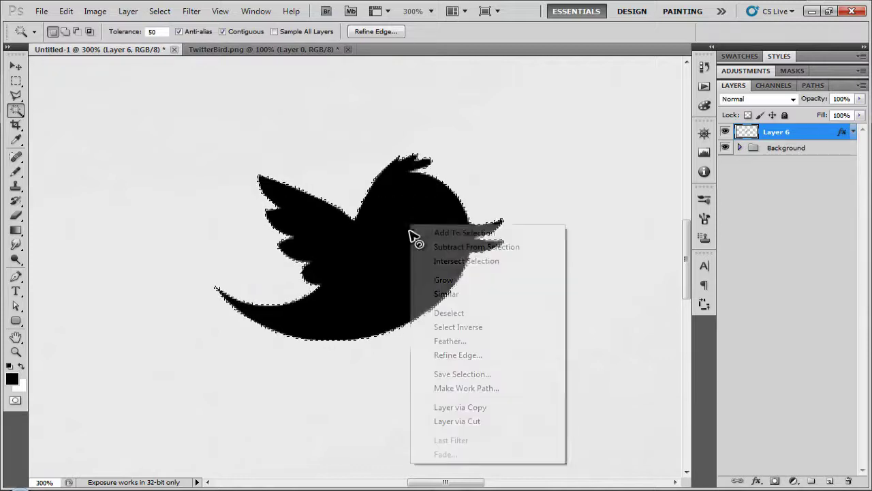
pyautogui.click(498, 388)
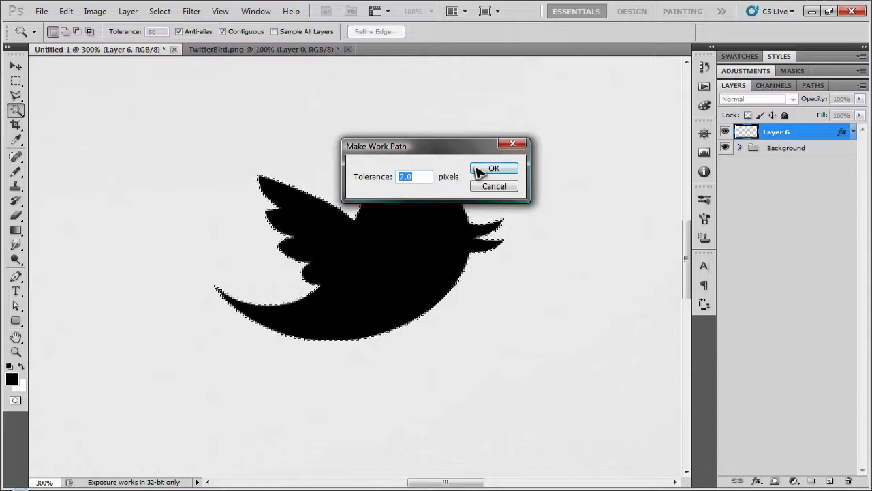
pyautogui.click(496, 168)
# Step: Hide Layer 6 and delete the traced Work Path from the Paths panel
pyautogui.click(725, 131)
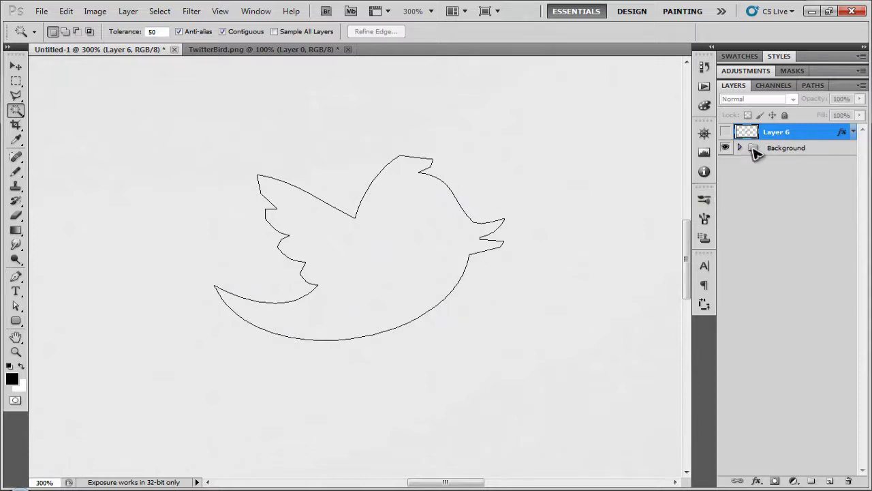
pyautogui.click(813, 86)
pyautogui.moveTo(795, 98); pyautogui.dragTo(849, 482)
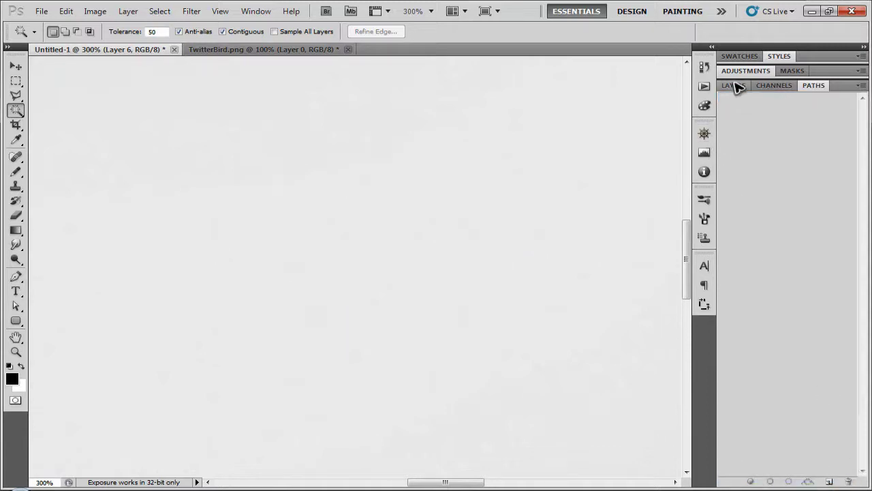
pyautogui.click(736, 85)
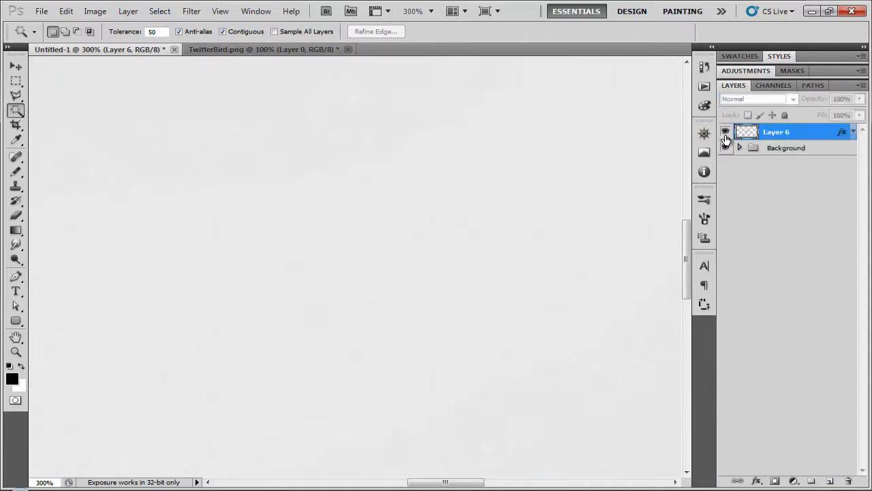
# Step: Show Layer 6 again and trace a closed Pen-tool path with curved anchors around the bird
pyautogui.click(726, 132)
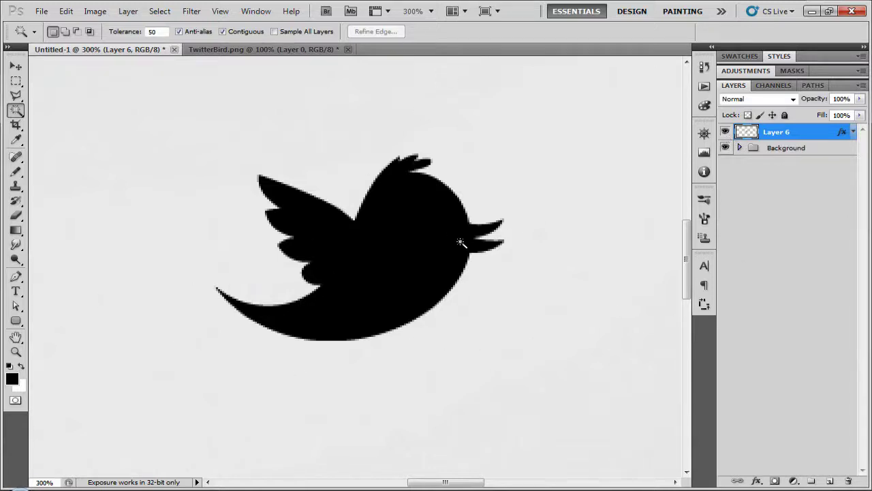
pyautogui.press('p')
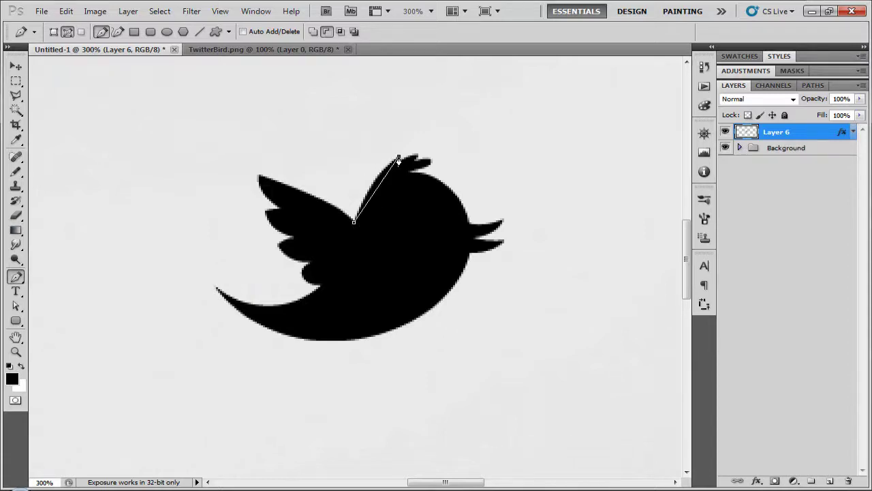
pyautogui.moveTo(401, 152); pyautogui.dragTo(438, 129)
pyautogui.moveTo(439, 123); pyautogui.dragTo(437, 125)
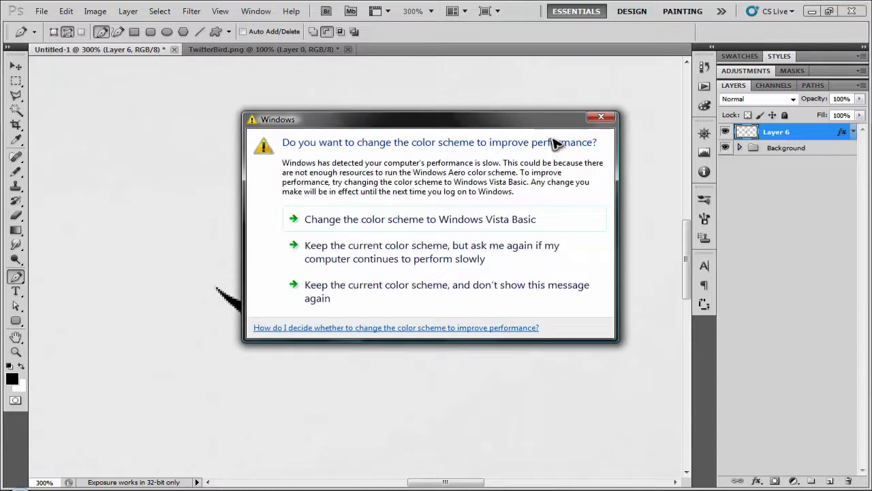
pyautogui.click(400, 295)
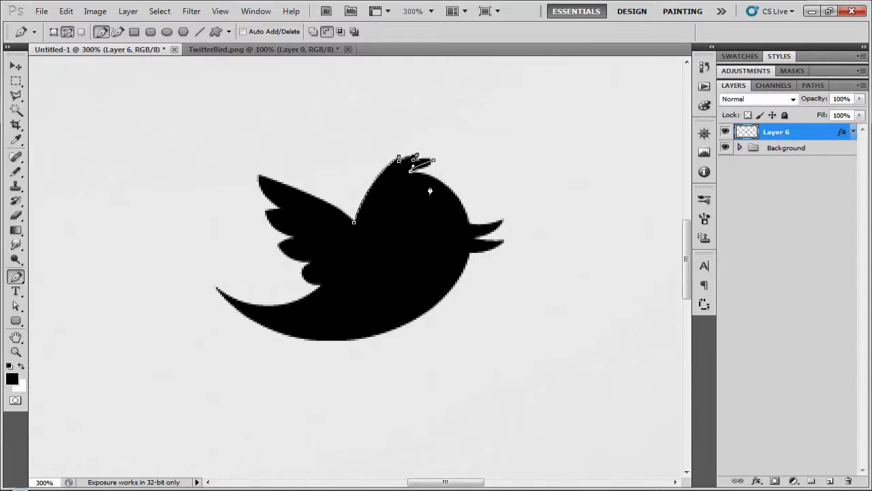
pyautogui.moveTo(468, 222); pyautogui.dragTo(474, 278)
pyautogui.click(471, 228)
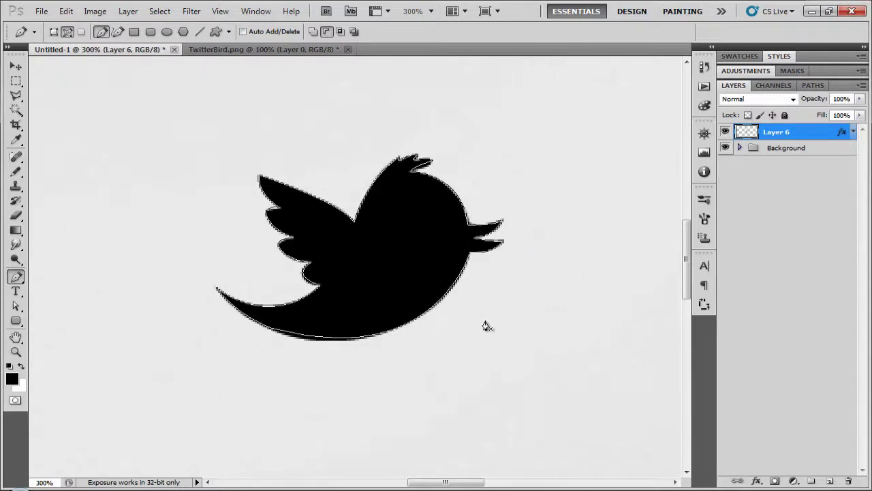
# Step: Check the path against the bird, then export it via Paths to Illustrator as 'twitter' on the Desktop
pyautogui.click(727, 133)
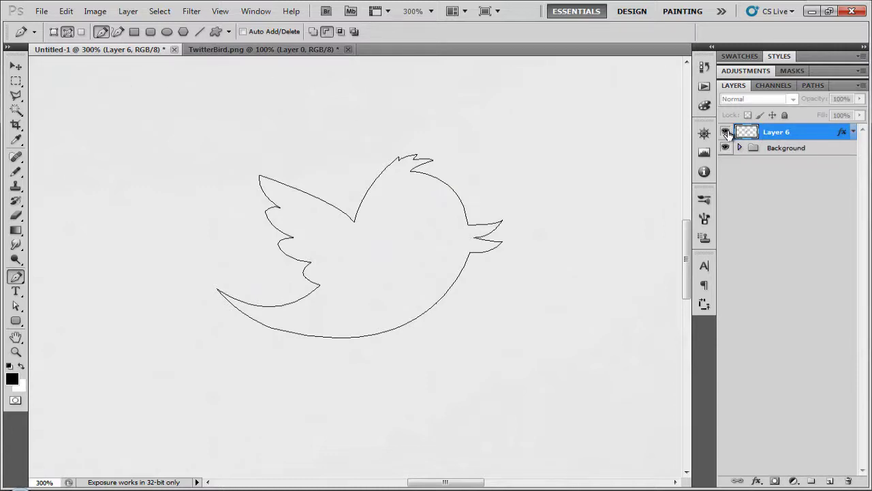
pyautogui.click(727, 132)
pyautogui.click(43, 12)
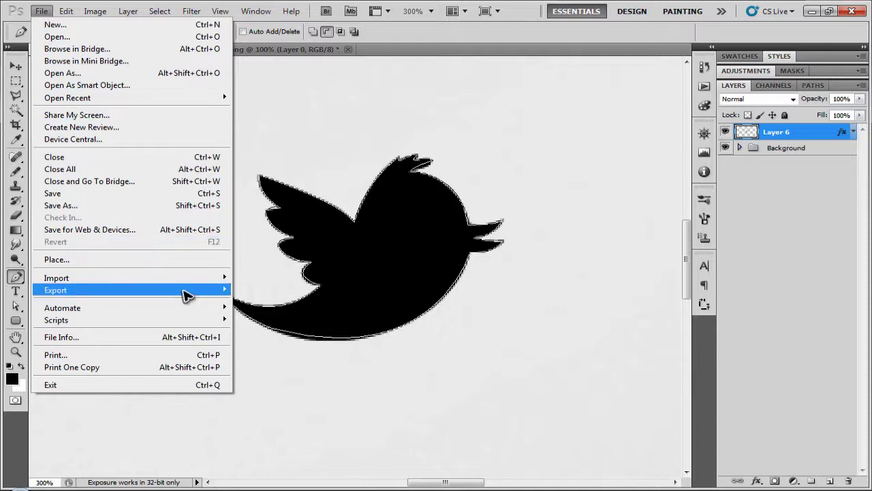
pyautogui.moveTo(188, 295)
pyautogui.click(345, 301)
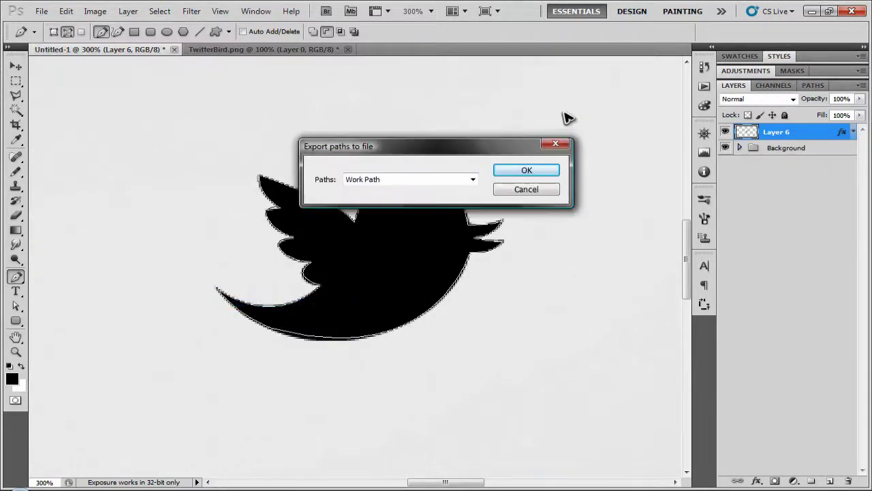
pyautogui.click(534, 168)
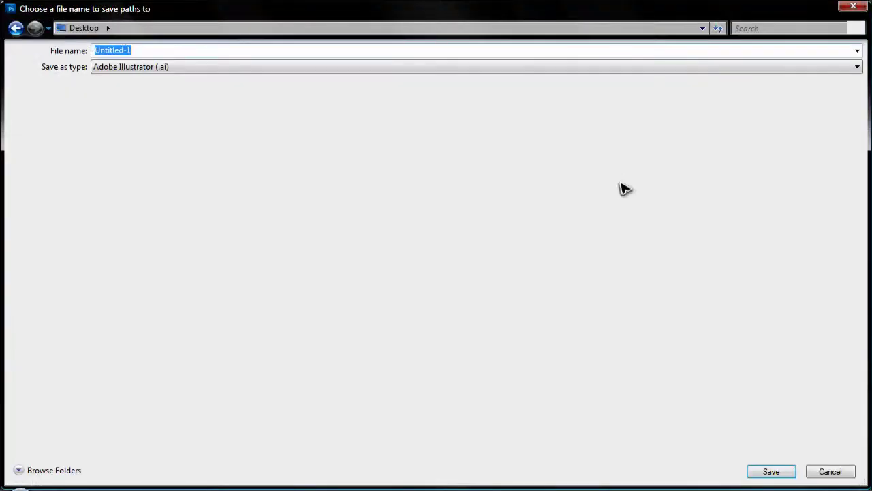
pyautogui.write('twitter')
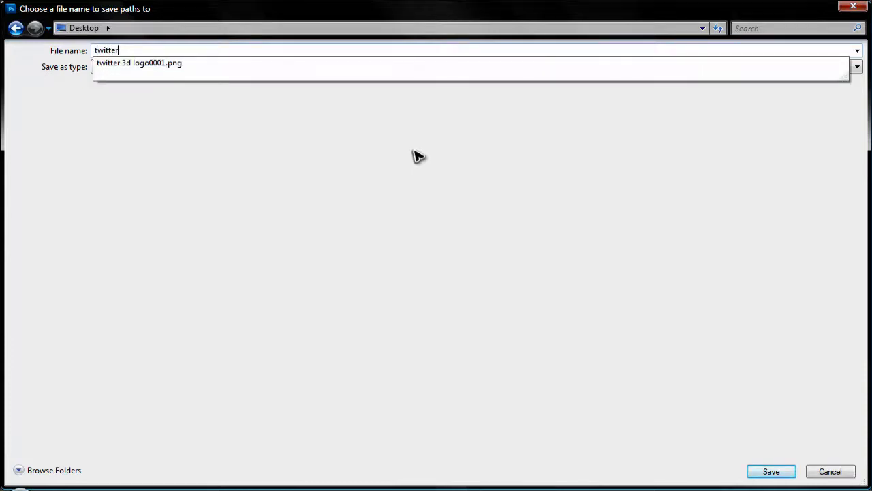
pyautogui.press('Return')
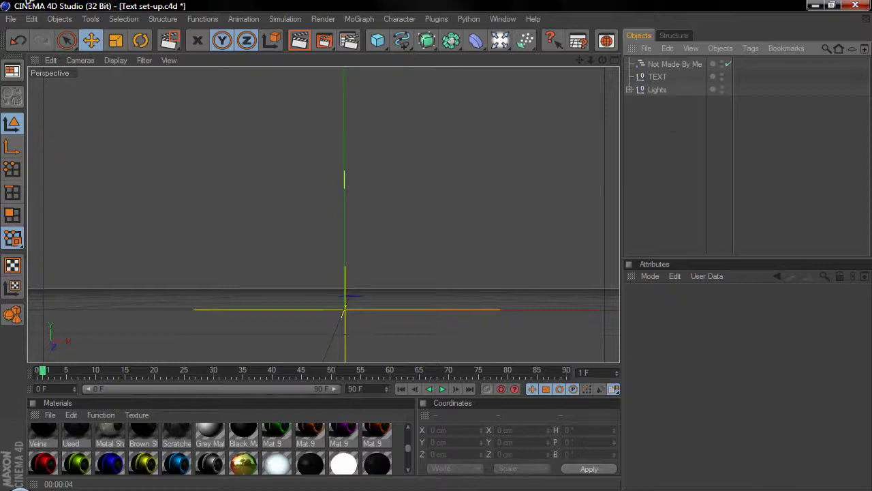
# Step: Merge twitter.ai from the Desktop into the Cinema 4D scene
pyautogui.click(10, 18)
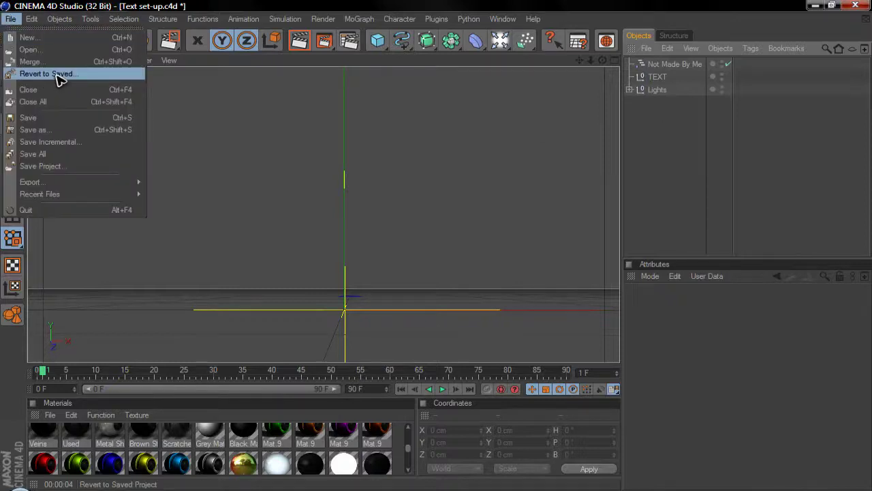
pyautogui.click(306, 245)
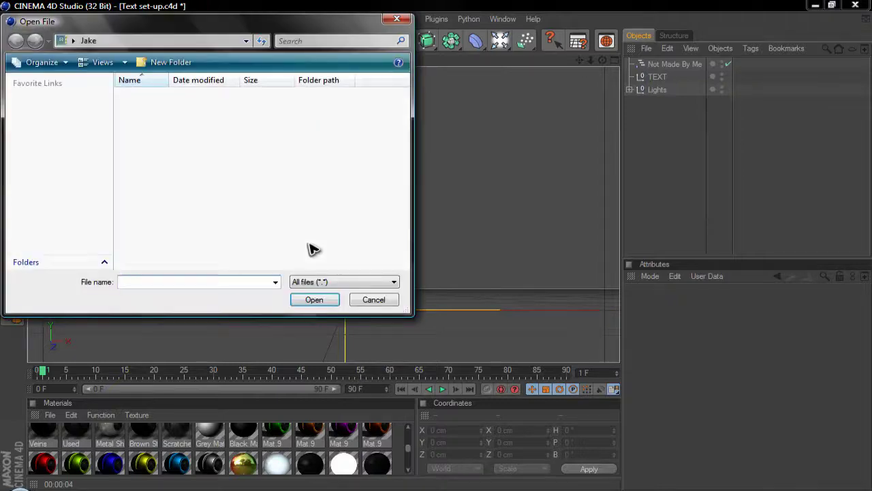
pyautogui.click(57, 99)
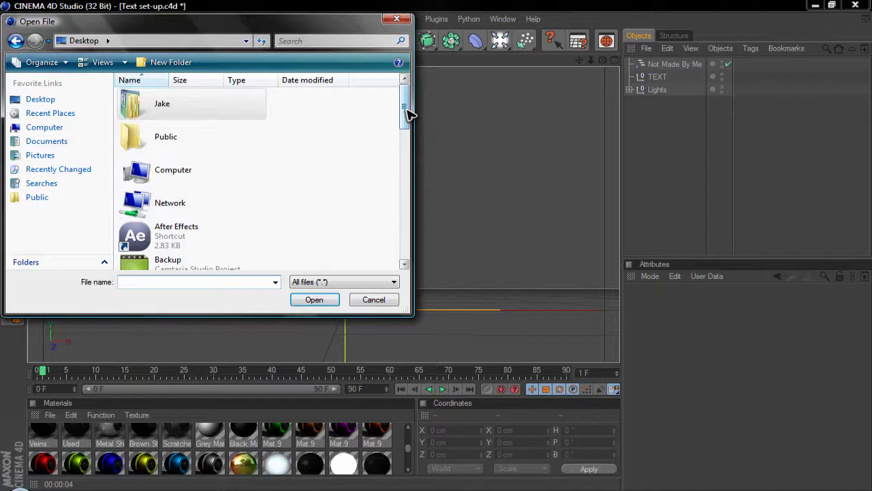
pyautogui.write('tw')
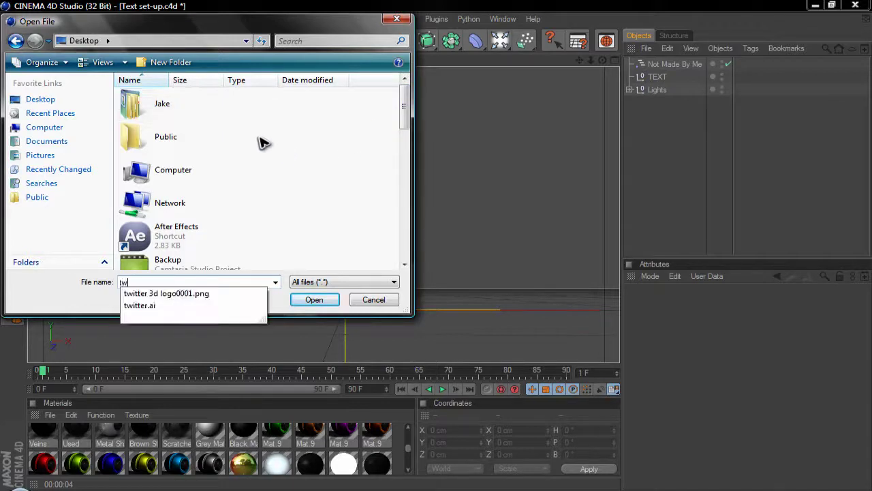
pyautogui.click(224, 111)
pyautogui.write('twitter')
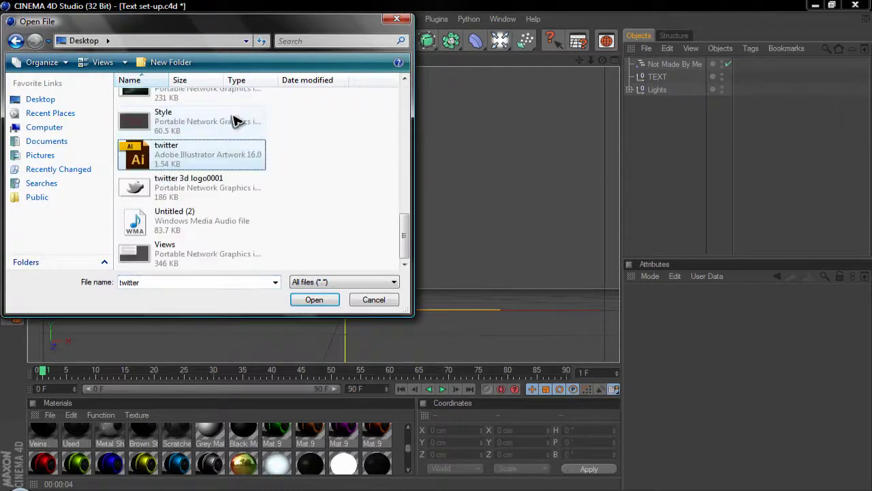
pyautogui.click(312, 301)
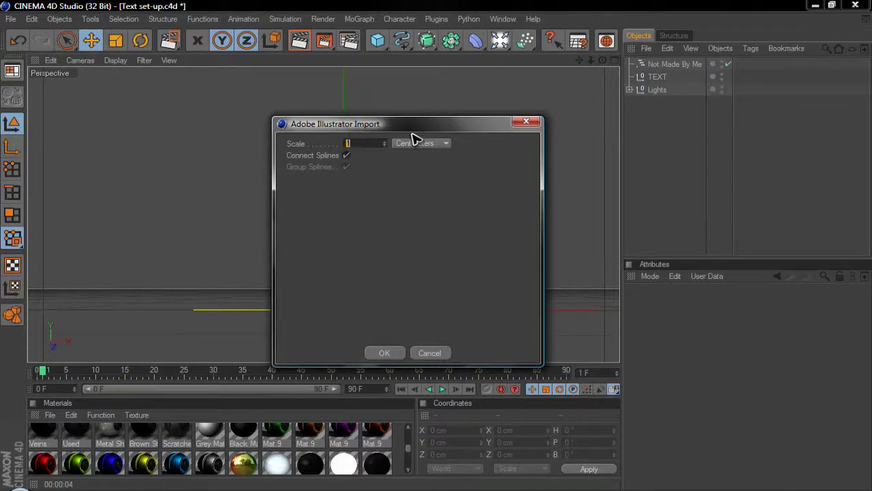
# Step: Accept the import, move the bird spline to the origin and scale it to 126 × 86.613 cm
pyautogui.click(386, 353)
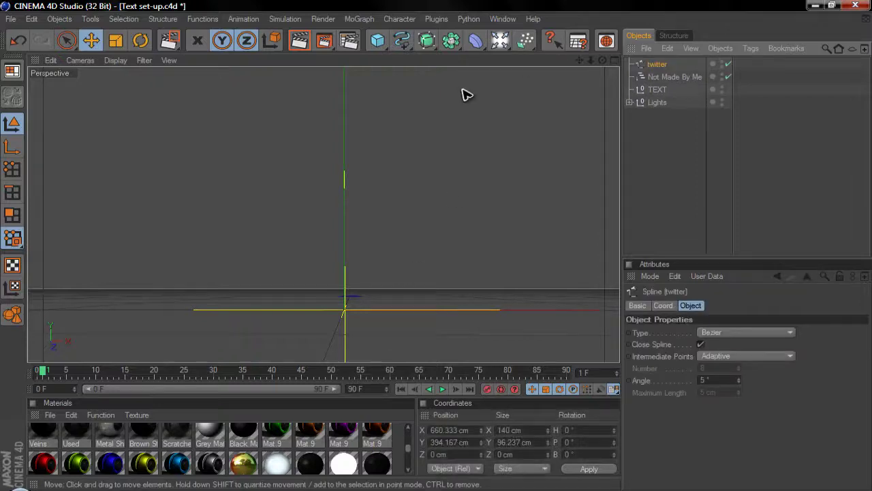
pyautogui.click(614, 60)
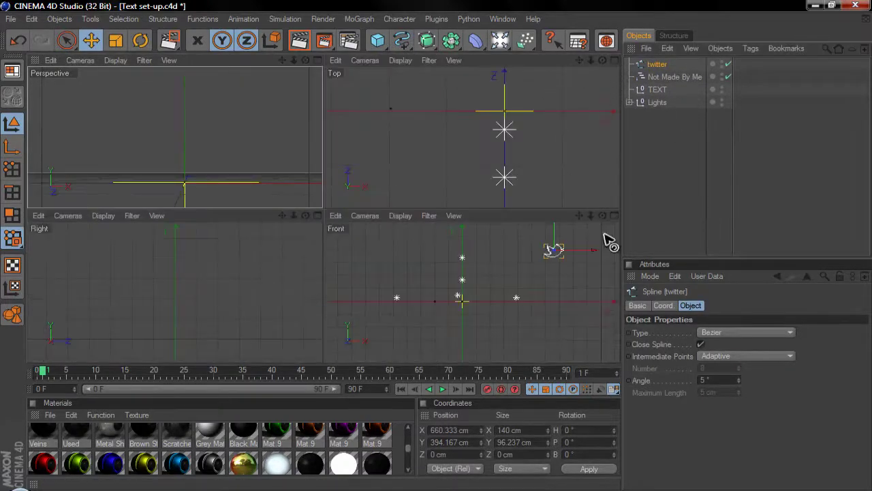
pyautogui.moveTo(432, 251); pyautogui.dragTo(439, 250)
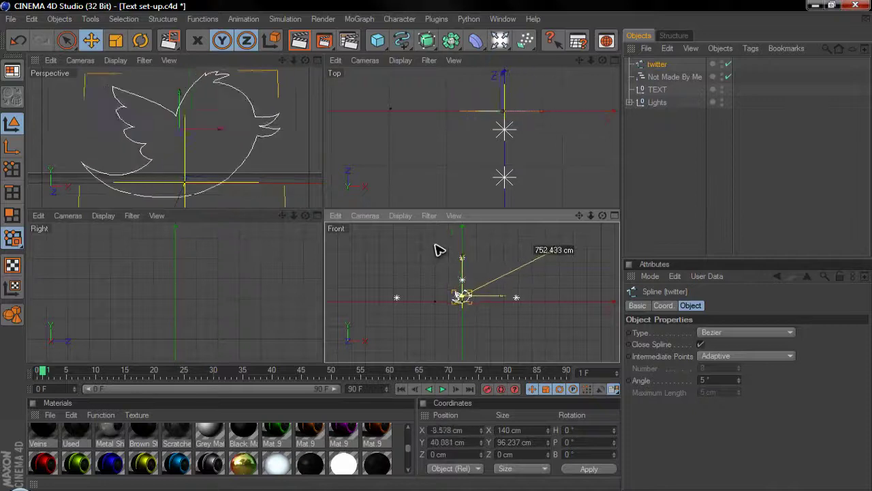
pyautogui.click(318, 61)
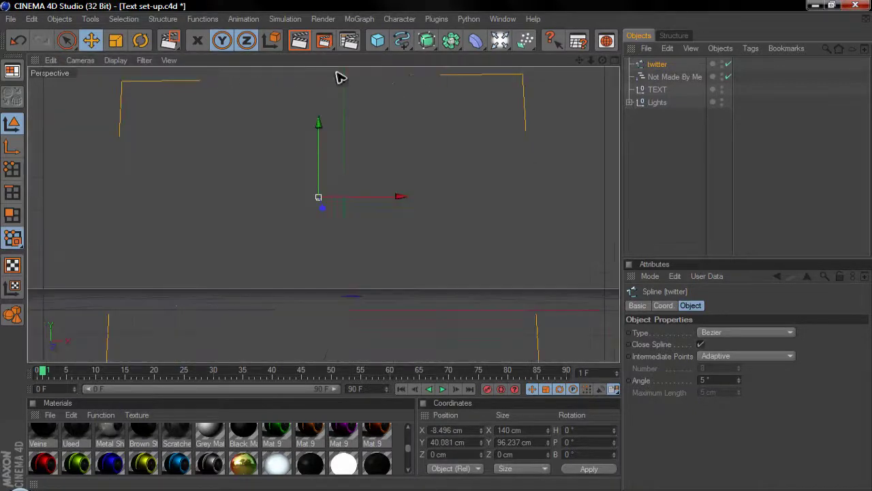
pyautogui.click(116, 40)
pyautogui.moveTo(318, 194); pyautogui.dragTo(434, 247)
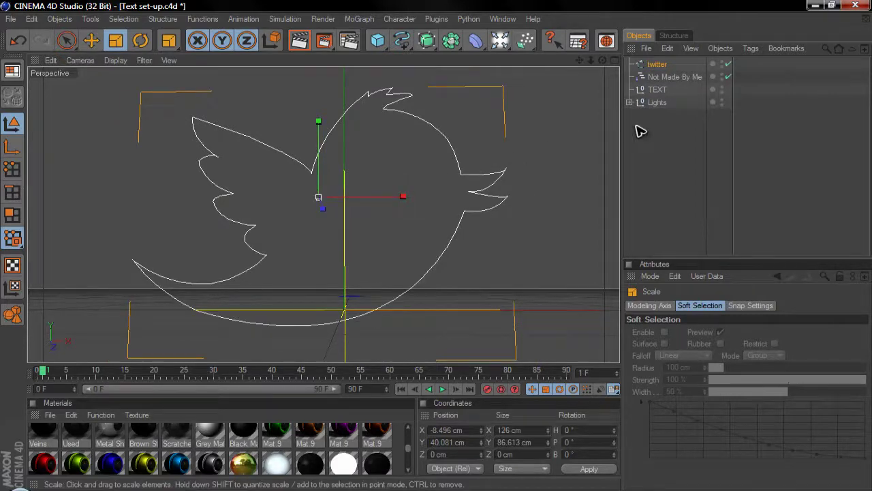
pyautogui.click(656, 64)
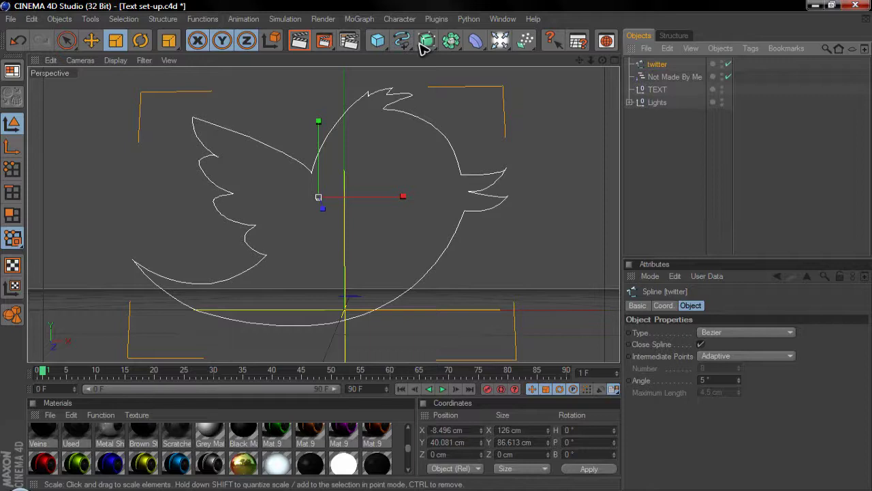
# Step: Add an Extrude NURBS and make the twitter spline its child
pyautogui.click(426, 42)
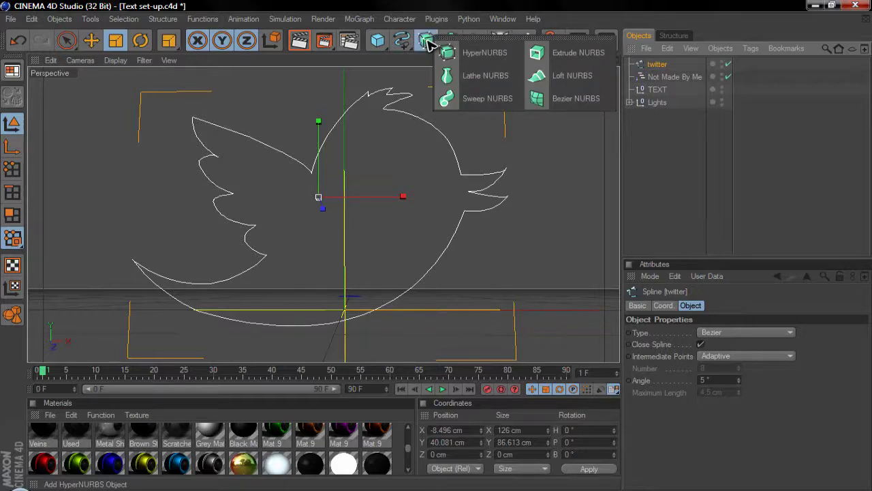
pyautogui.click(578, 53)
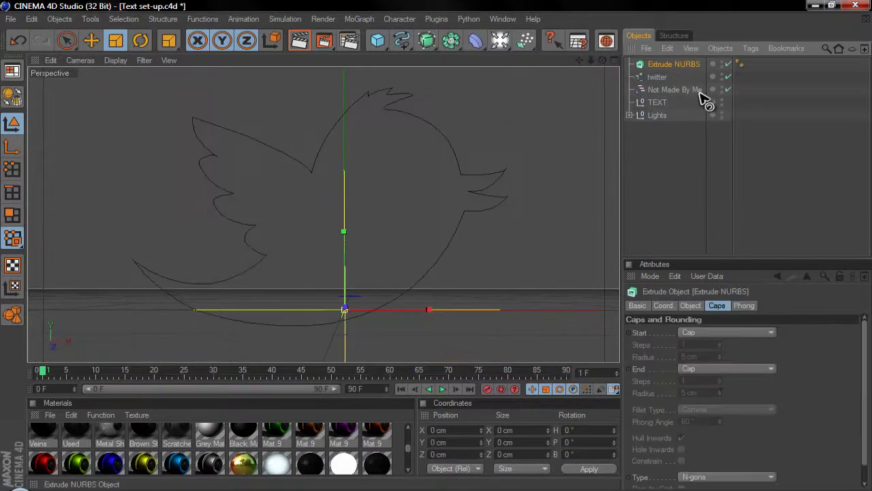
pyautogui.click(659, 78)
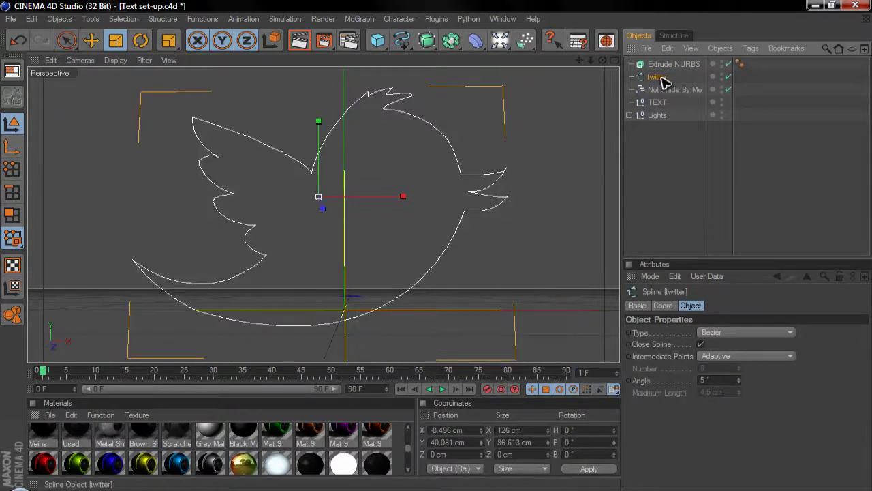
pyautogui.moveTo(661, 79); pyautogui.dragTo(680, 65)
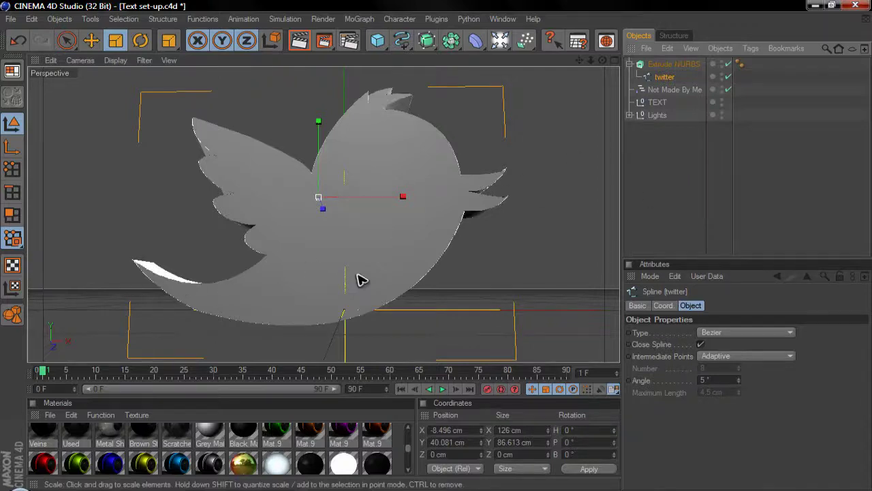
# Step: Raise the Extrude NURBS Movement Z depth from 20 cm to about 56 cm
pyautogui.click(630, 64)
pyautogui.click(687, 64)
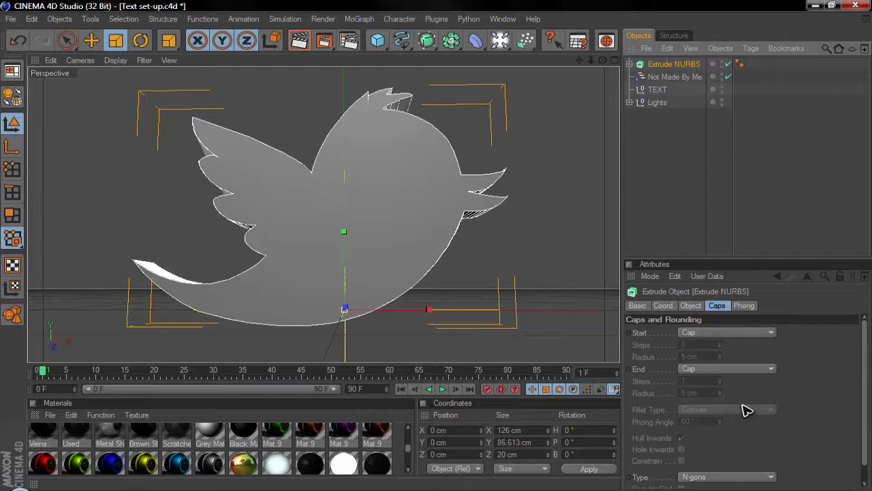
pyautogui.click(691, 307)
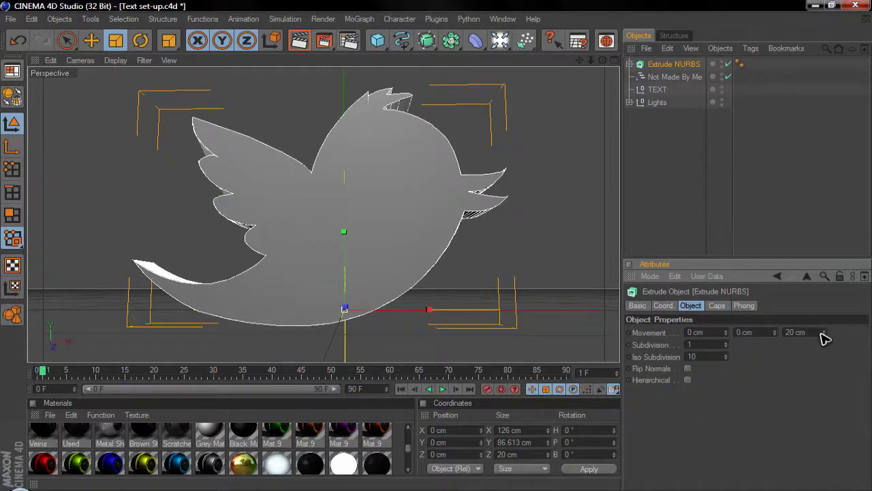
pyautogui.moveTo(825, 337)
pyautogui.mouseDown()
pyautogui.moveTo(825, 316)
pyautogui.moveTo(832, 370)
pyautogui.moveTo(827, 337)
pyautogui.mouseUp()
# Step: Set both the Start and End caps of the Extrude NURBS to Fillet Cap
pyautogui.click(721, 307)
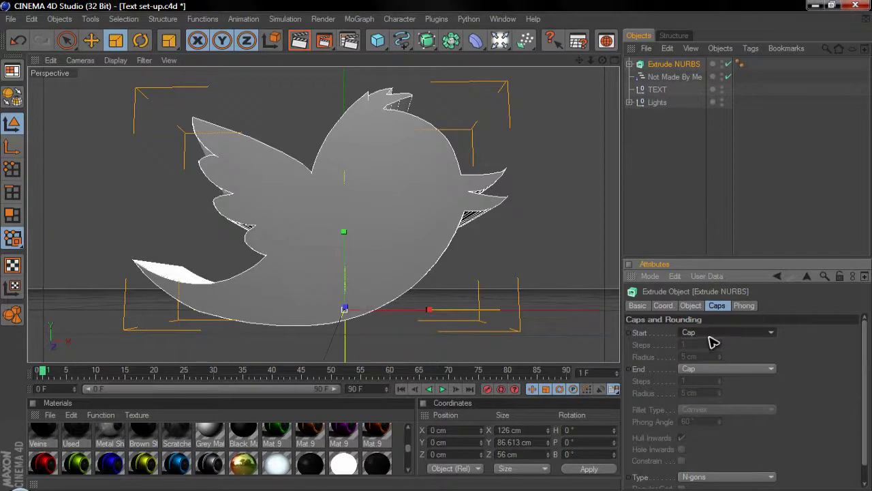
pyautogui.click(712, 368)
pyautogui.click(711, 384)
pyautogui.click(727, 332)
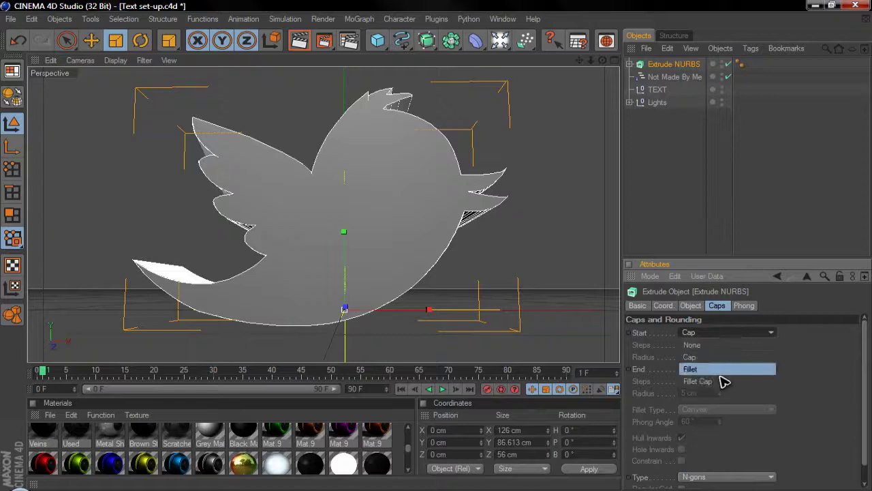
pyautogui.click(724, 380)
pyautogui.click(739, 369)
pyautogui.click(730, 417)
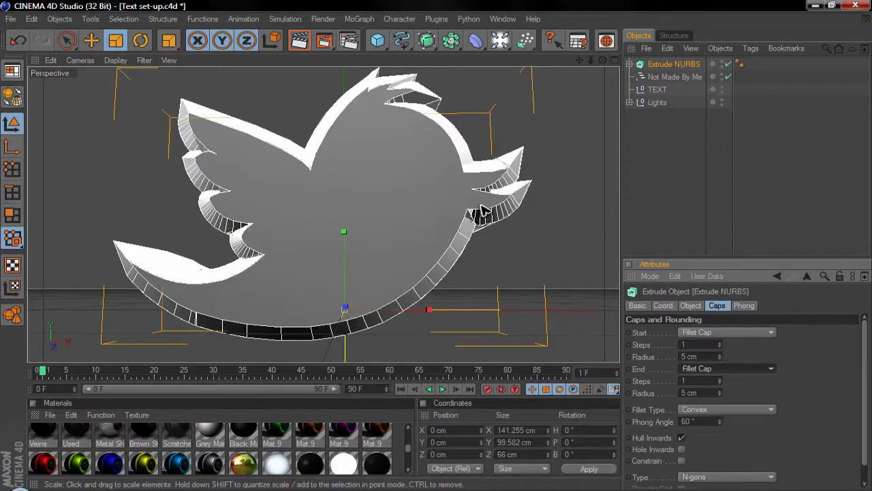
# Step: Give both fillet caps a 3 cm radius and 100 steps
pyautogui.click(710, 354)
pyautogui.write('3')
pyautogui.click(707, 389)
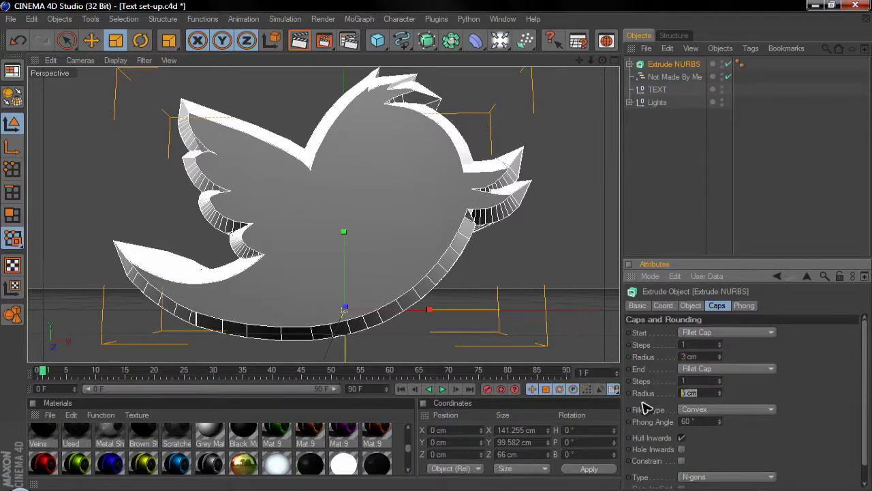
pyautogui.write('3')
pyautogui.hotkey('shift', 'Tab')
pyautogui.write('100')
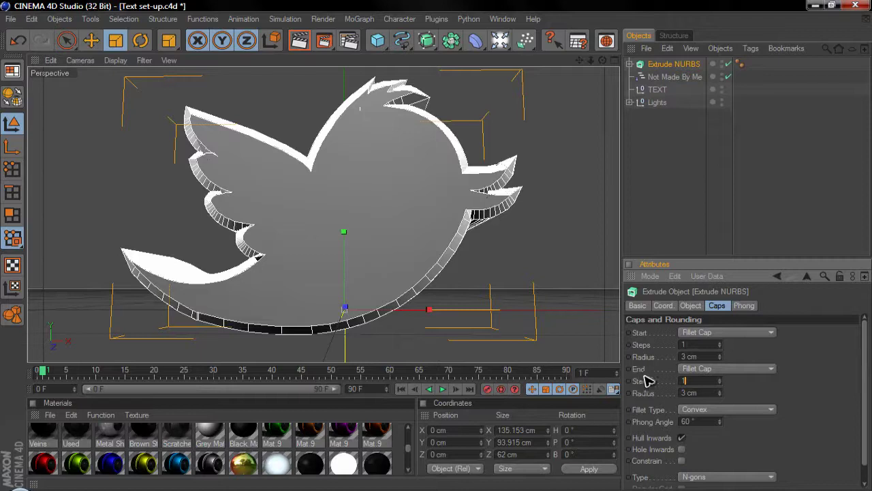
pyautogui.write('100')
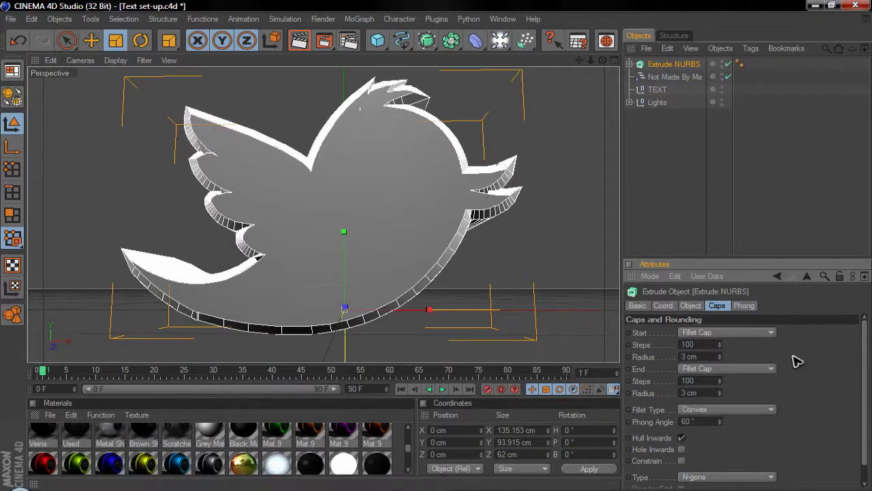
pyautogui.click(701, 366)
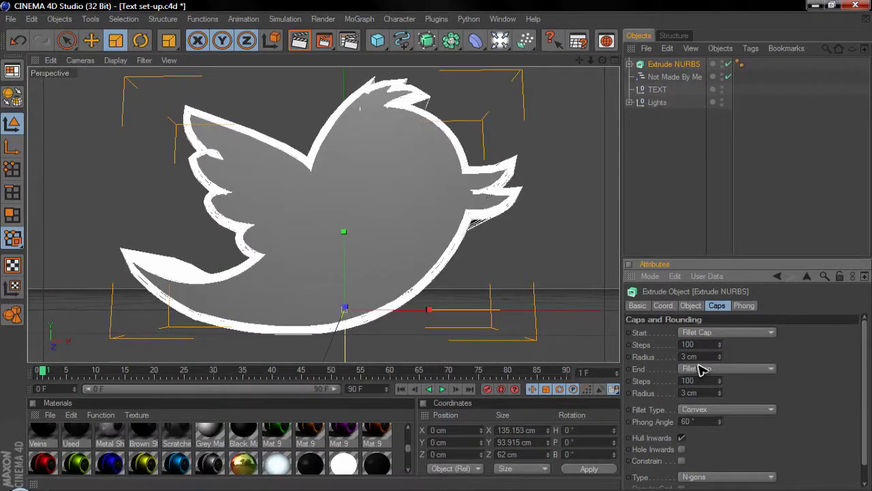
pyautogui.click(679, 183)
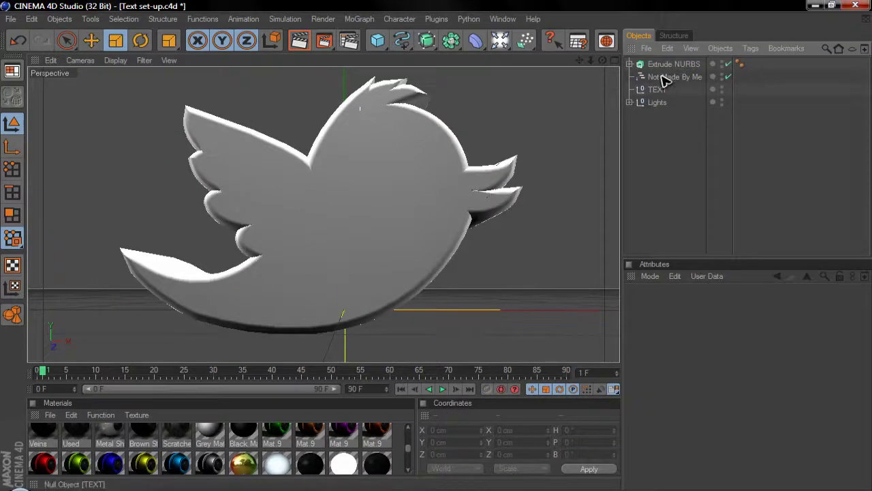
# Step: Turn the Extrude NURBS bird to about -10.8° heading in Cinema 4D and render it
pyautogui.click(669, 64)
pyautogui.press('r')
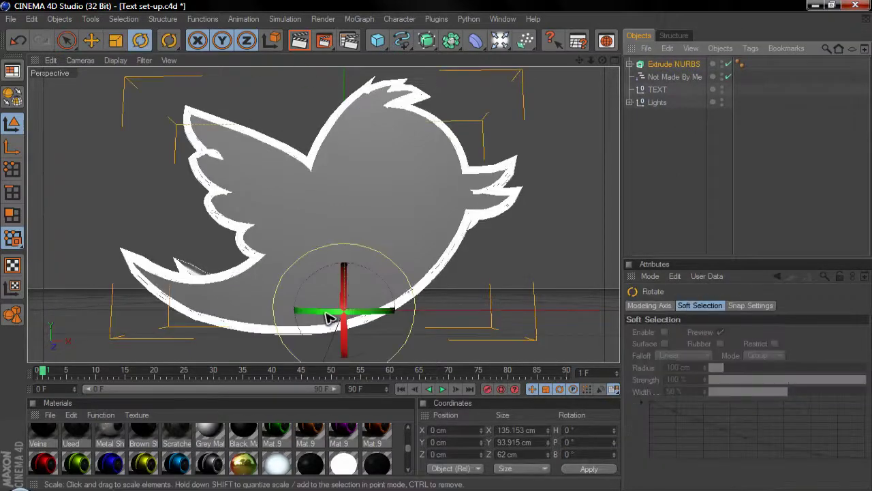
pyautogui.moveTo(318, 316)
pyautogui.mouseDown()
pyautogui.moveTo(339, 298)
pyautogui.moveTo(334, 287)
pyautogui.moveTo(559, 298)
pyautogui.moveTo(618, 273)
pyautogui.mouseUp()
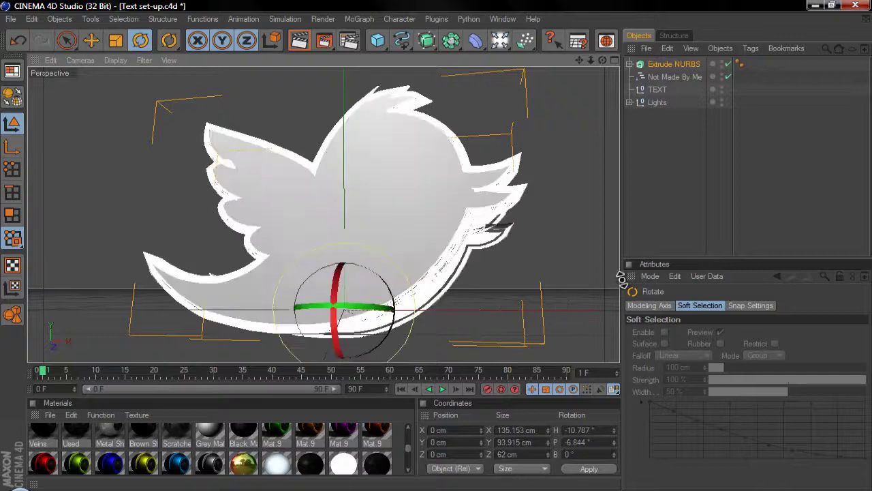
pyautogui.click(654, 211)
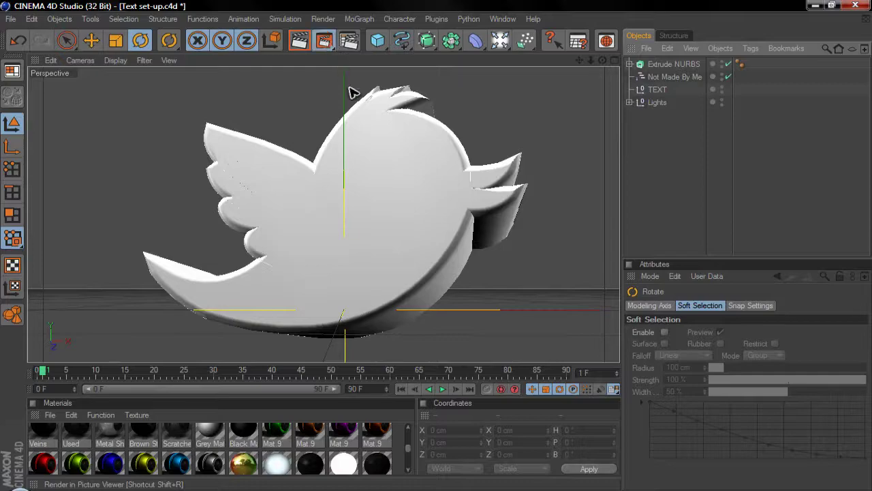
pyautogui.hotkey('shift', 'r')
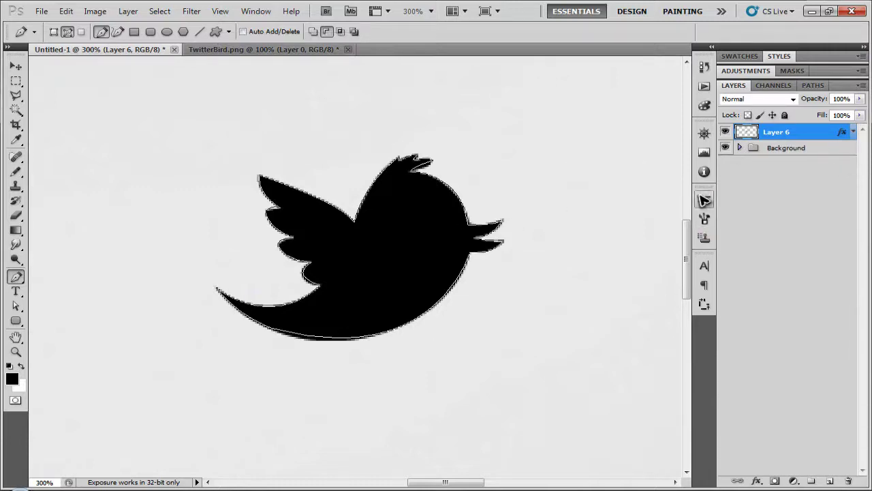
# Step: Delete Layer 6 with the black bird and fit the canvas on screen
pyautogui.click(818, 136)
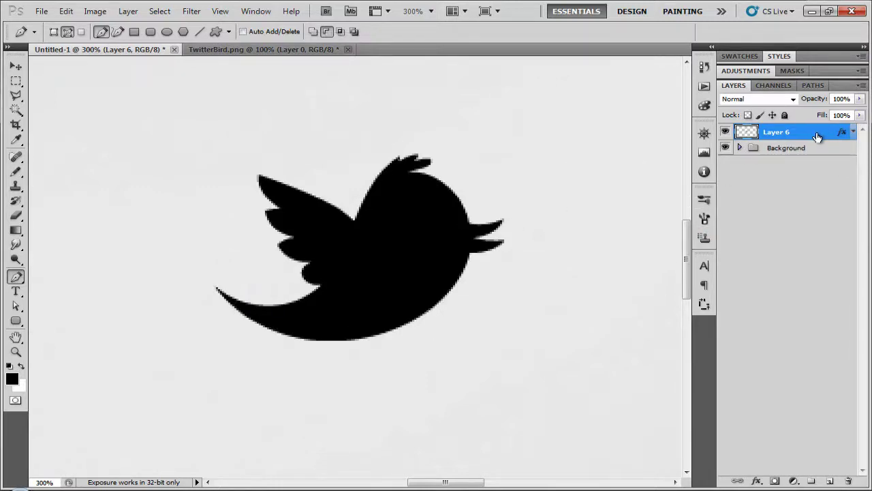
pyautogui.press('Delete')
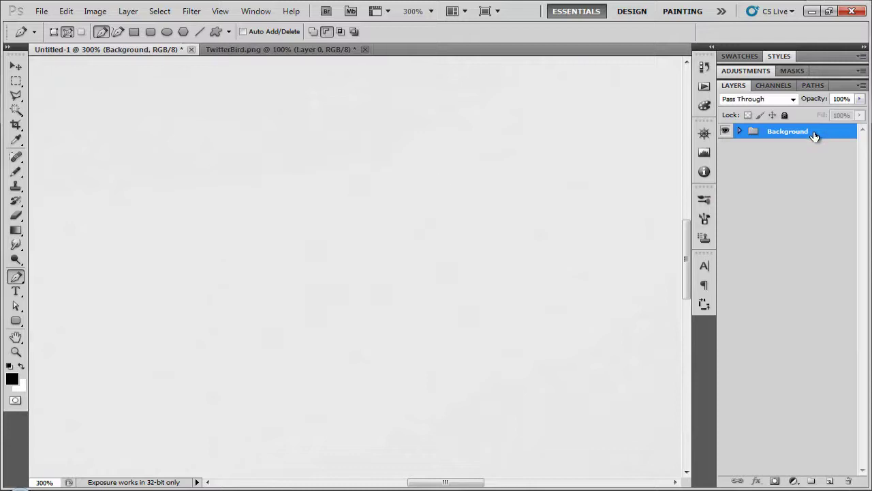
pyautogui.hotkey('ctrl', '0')
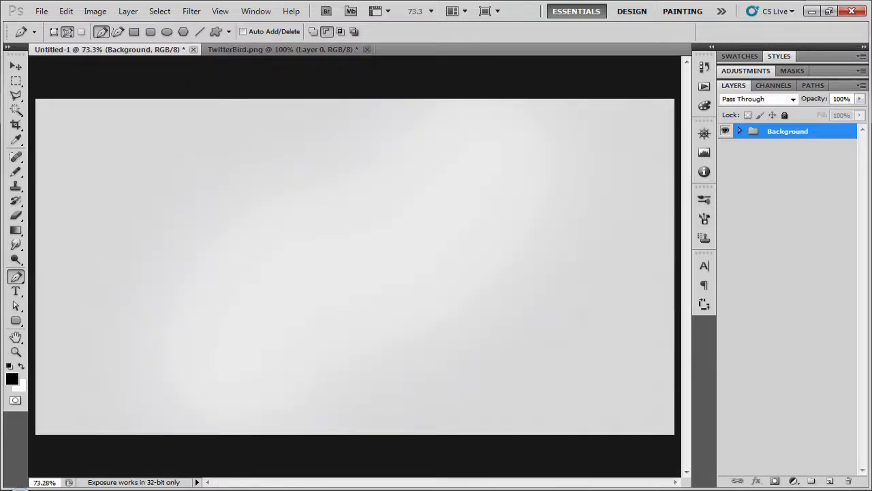
# Step: Open the rendered image twitter 3d logo0001.png
pyautogui.click(40, 11)
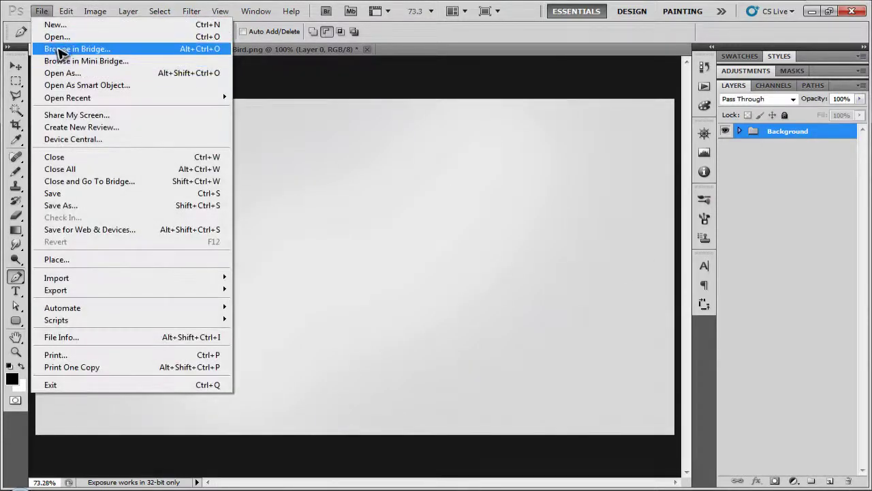
pyautogui.click(60, 38)
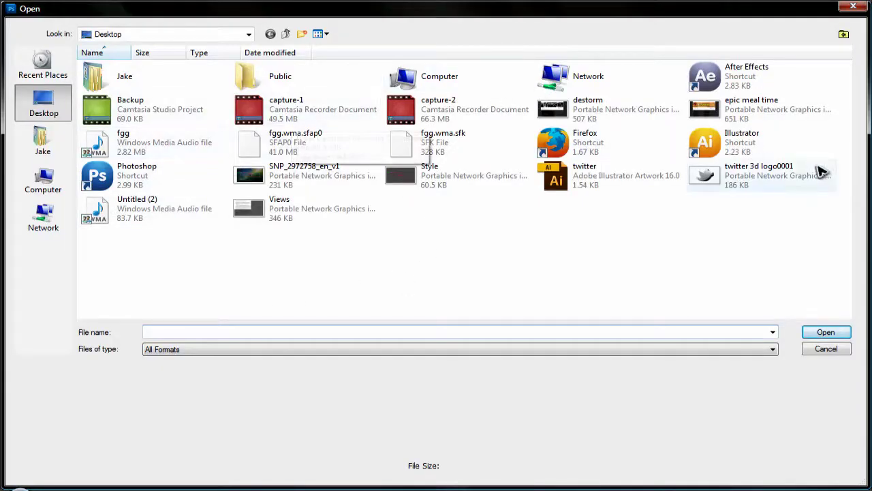
pyautogui.click(772, 180)
pyautogui.click(828, 332)
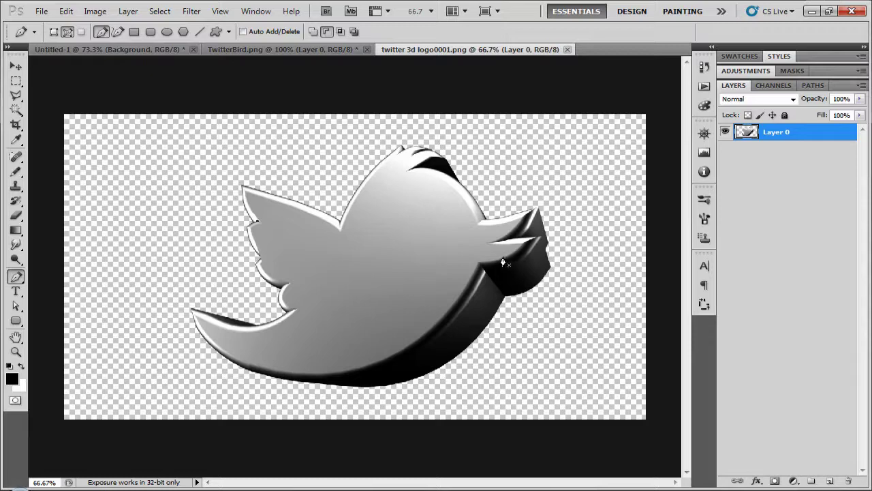
# Step: Move the rendered bird into Untitled-1 and centre it horizontally on the canvas
pyautogui.press('v')
pyautogui.moveTo(462, 291); pyautogui.dragTo(405, 342)
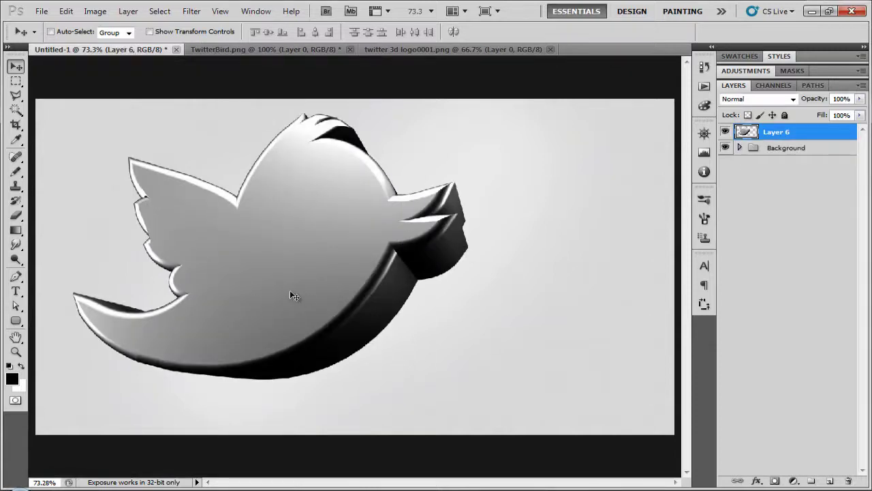
pyautogui.hotkey('ctrl', 'a')
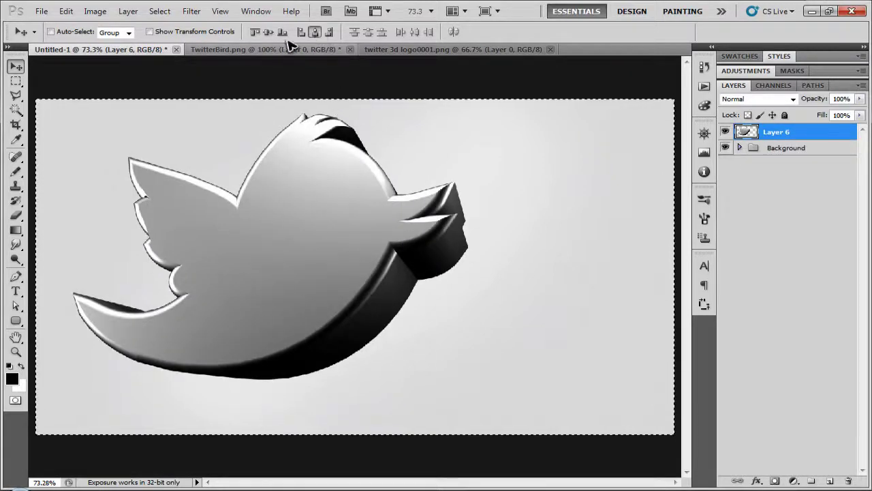
pyautogui.click(269, 32)
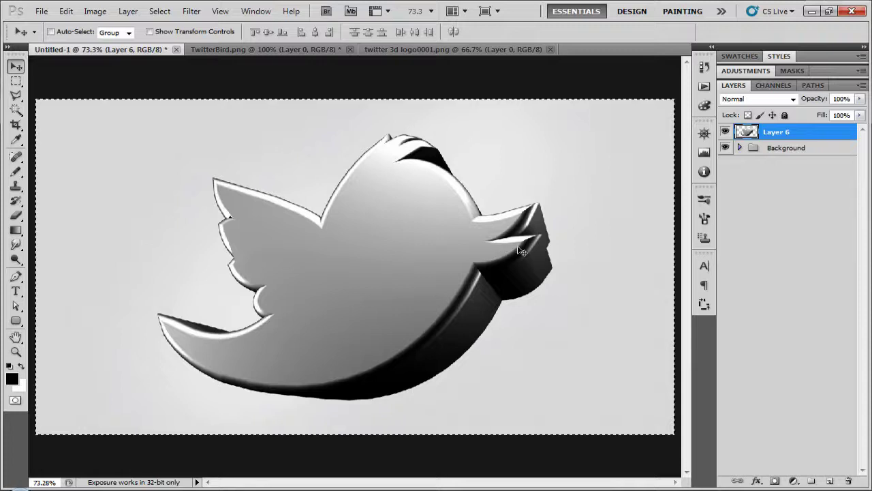
pyautogui.hotkey('ctrl', 'd')
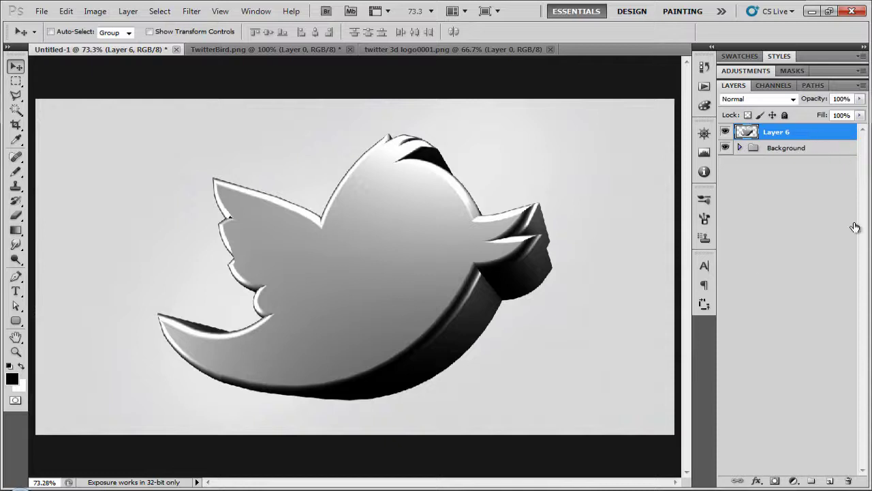
# Step: Give Layer 6 a soft Drop Shadow with Distance 0 and Spread 5
pyautogui.doubleClick(819, 133)
pyautogui.click(487, 100)
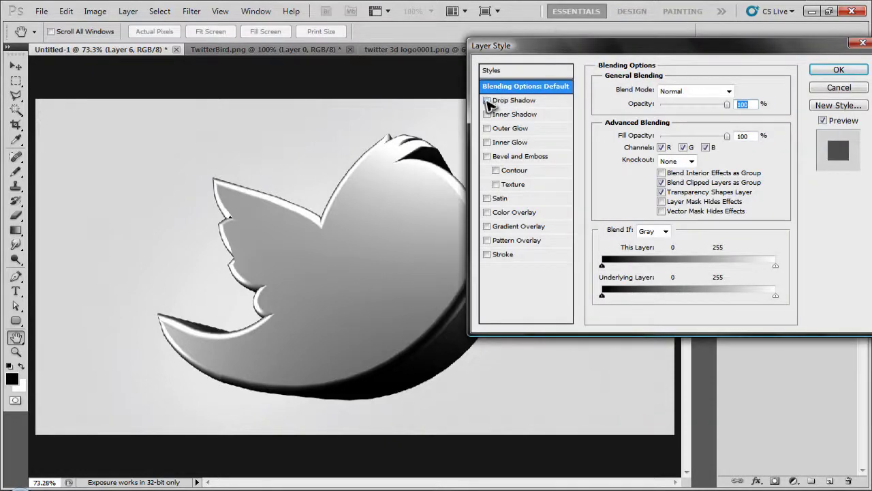
pyautogui.click(522, 100)
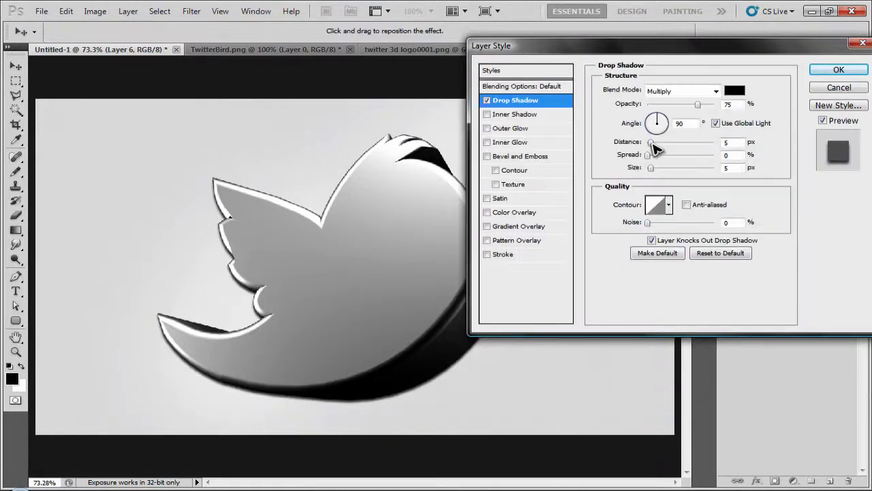
pyautogui.moveTo(648, 156); pyautogui.dragTo(663, 169)
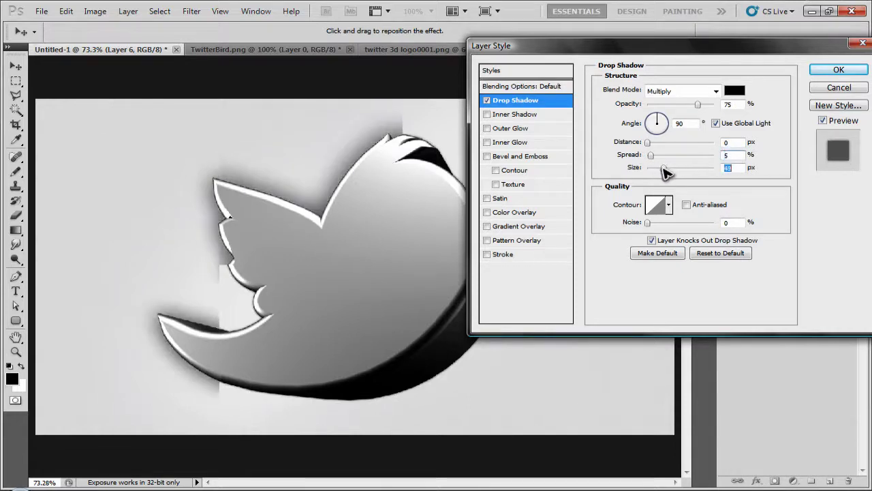
pyautogui.click(838, 70)
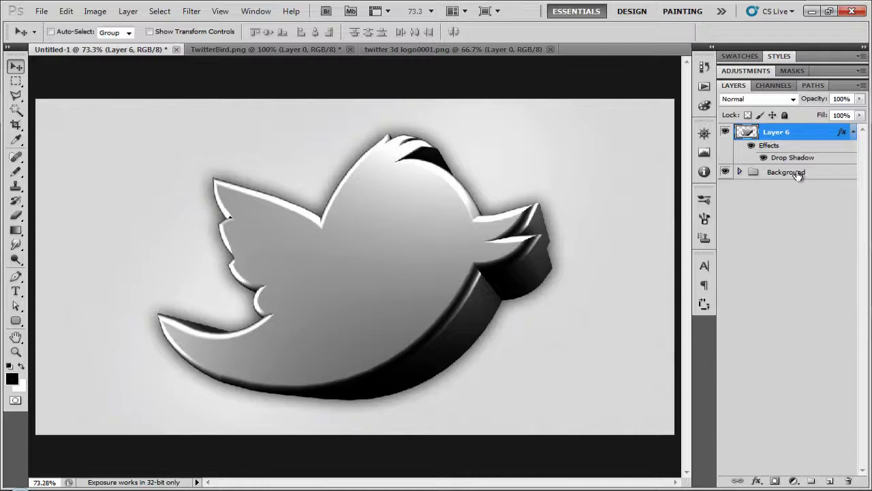
# Step: Colorize the bird with Hue/Saturation at Hue +195 and Saturation +80
pyautogui.hotkey('ctrl', 'u')
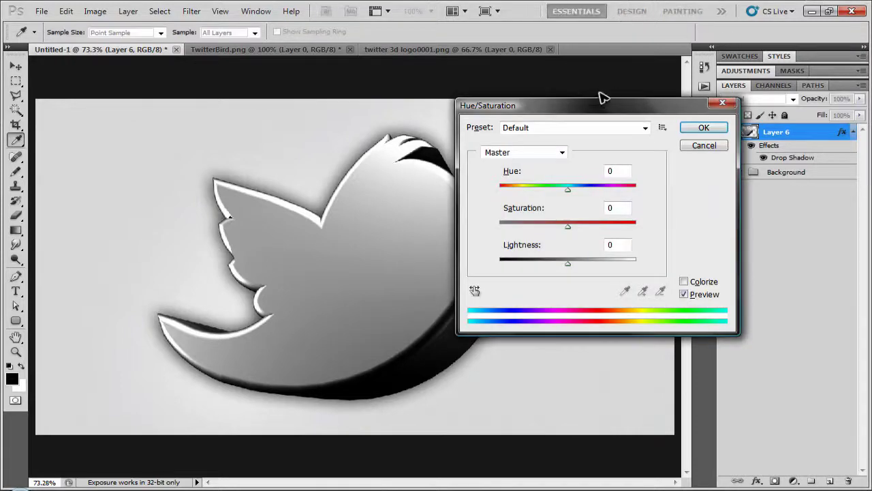
pyautogui.moveTo(601, 96); pyautogui.dragTo(682, 94)
pyautogui.click(756, 272)
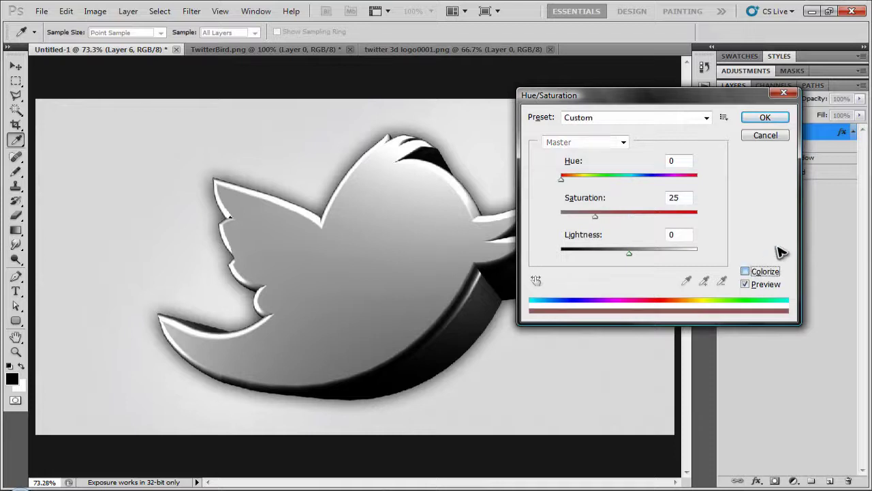
pyautogui.moveTo(569, 160); pyautogui.dragTo(601, 163)
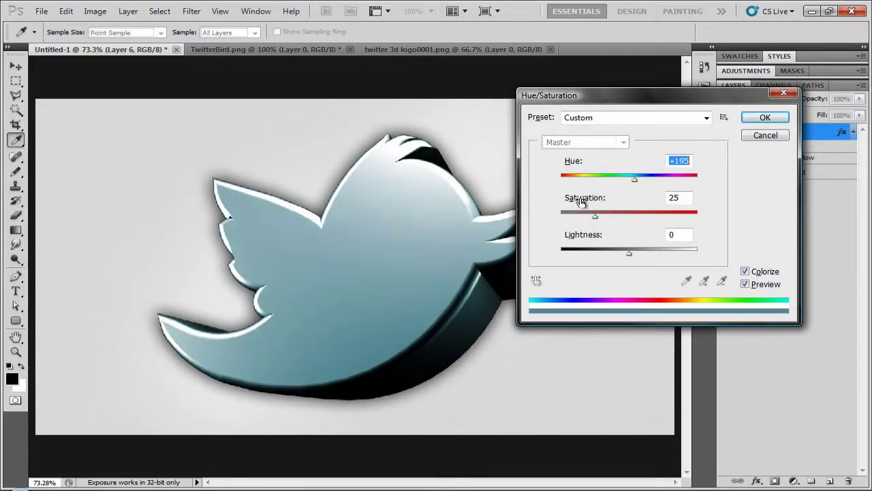
pyautogui.moveTo(580, 198); pyautogui.dragTo(617, 199)
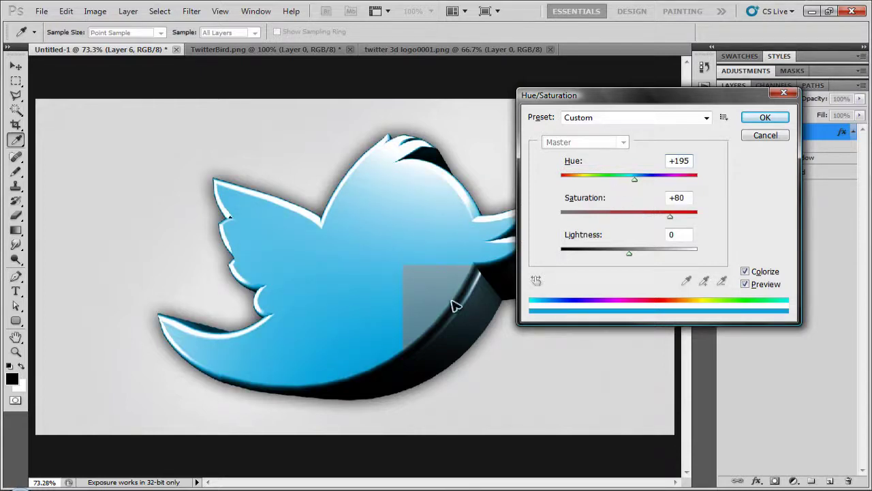
pyautogui.click(765, 119)
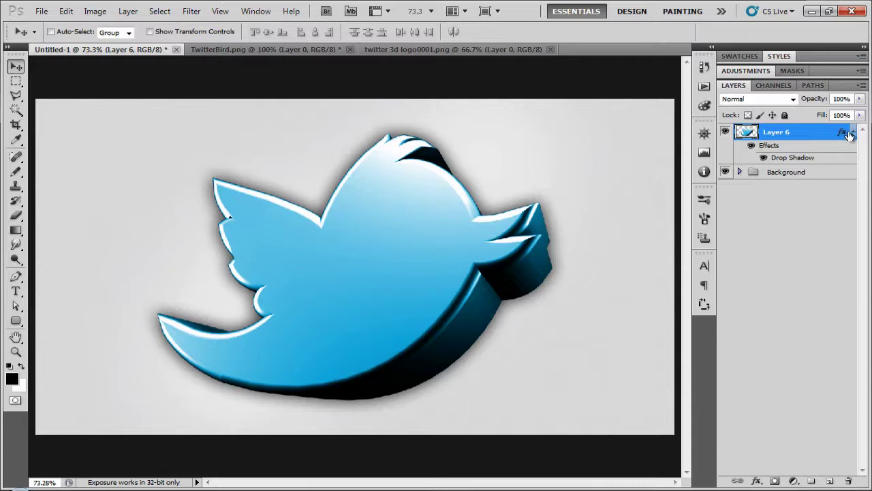
# Step: Collapse Layer 6's effects list in the Layers panel
pyautogui.click(851, 132)
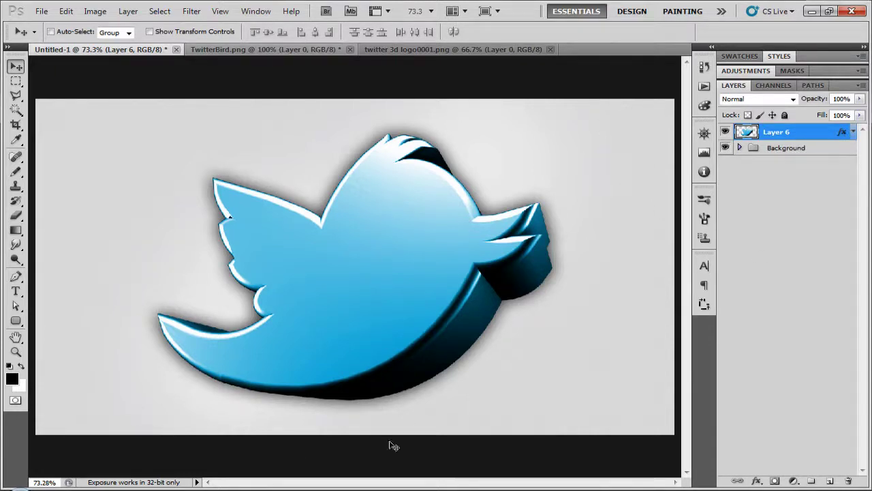